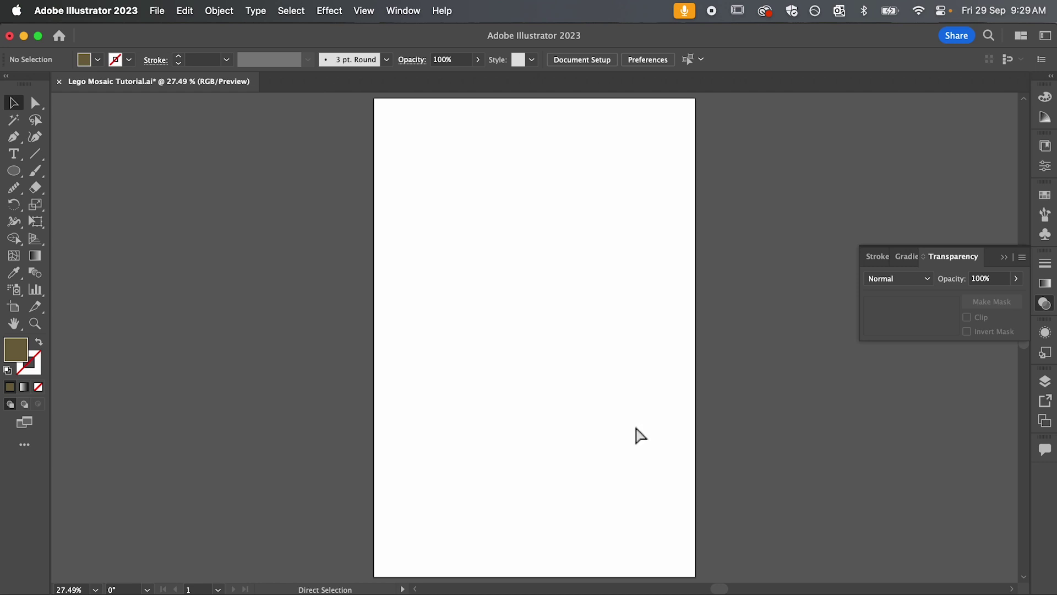
Step: Paste the Mona Lisa image, select it, and open Object > Create Object Mosaic
key("super+v")
key("v")
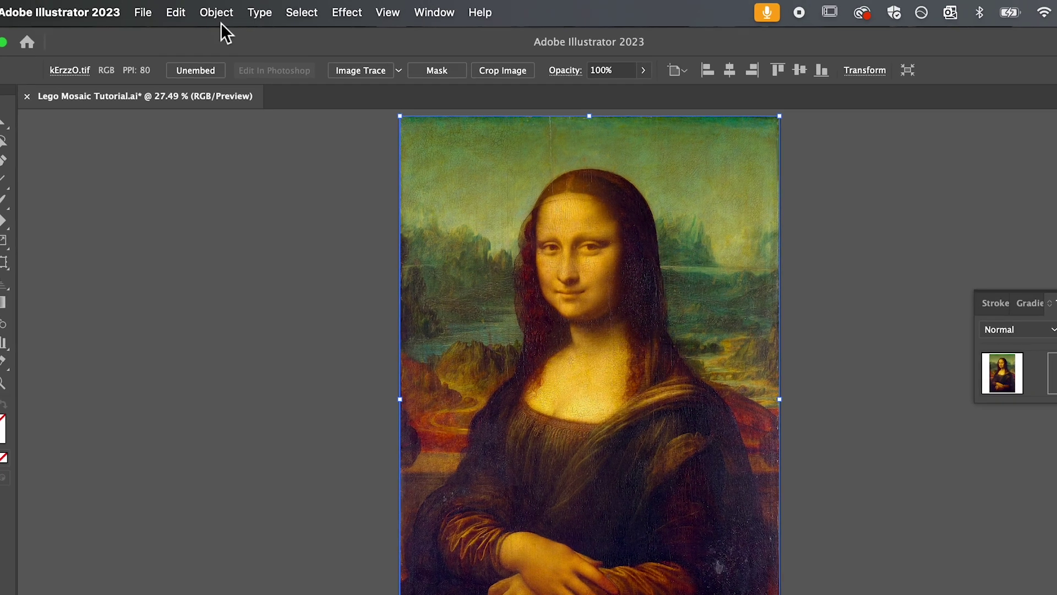
left_click(220, 11)
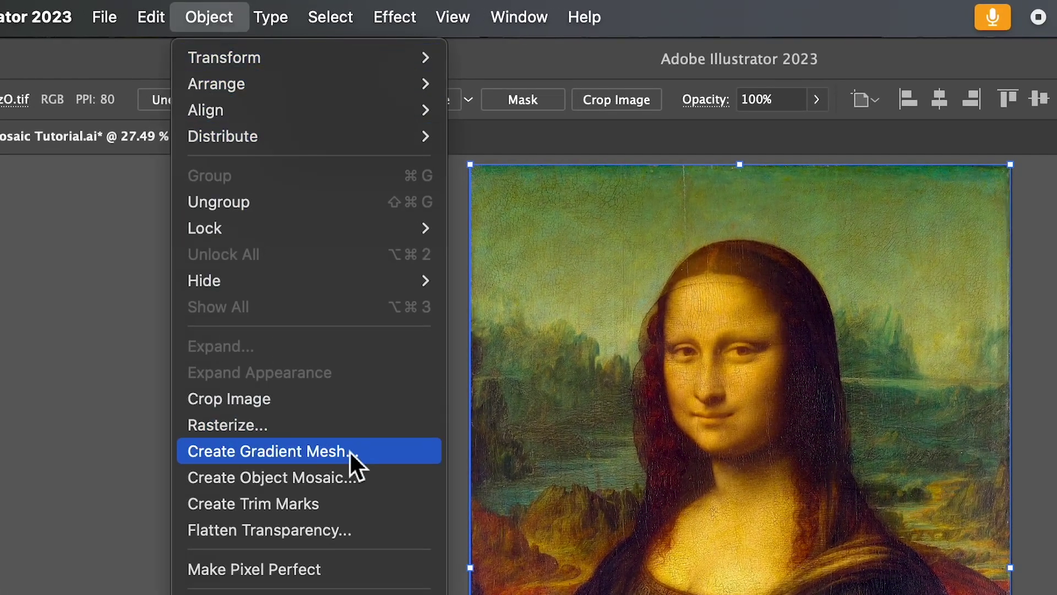
left_click(342, 475)
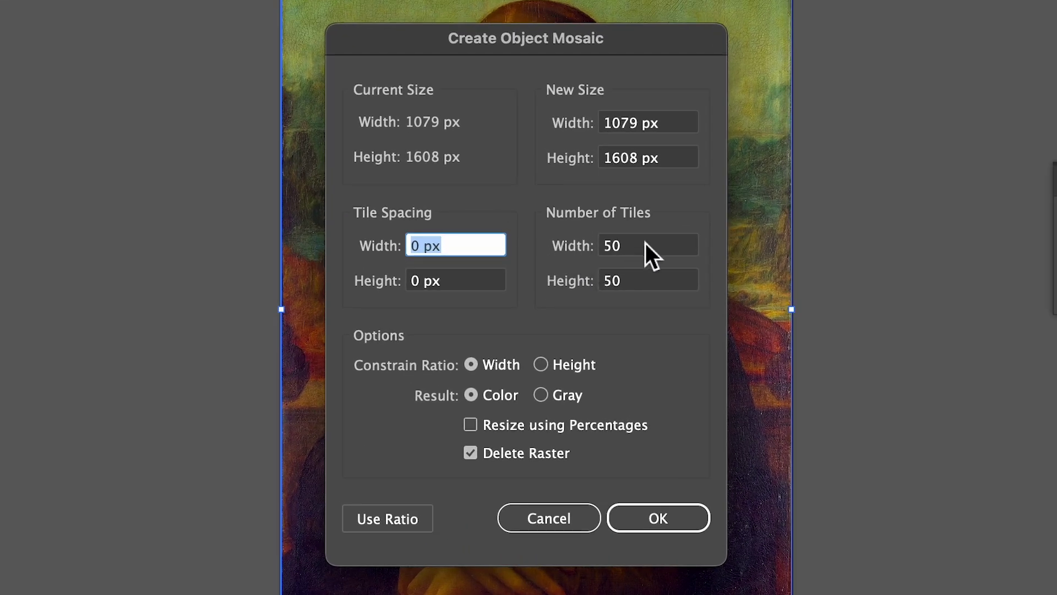
Step: Create the object mosaic at 20 tiles wide with Use Ratio, giving 20 by 30 tiles
left_click(622, 247)
type("20")
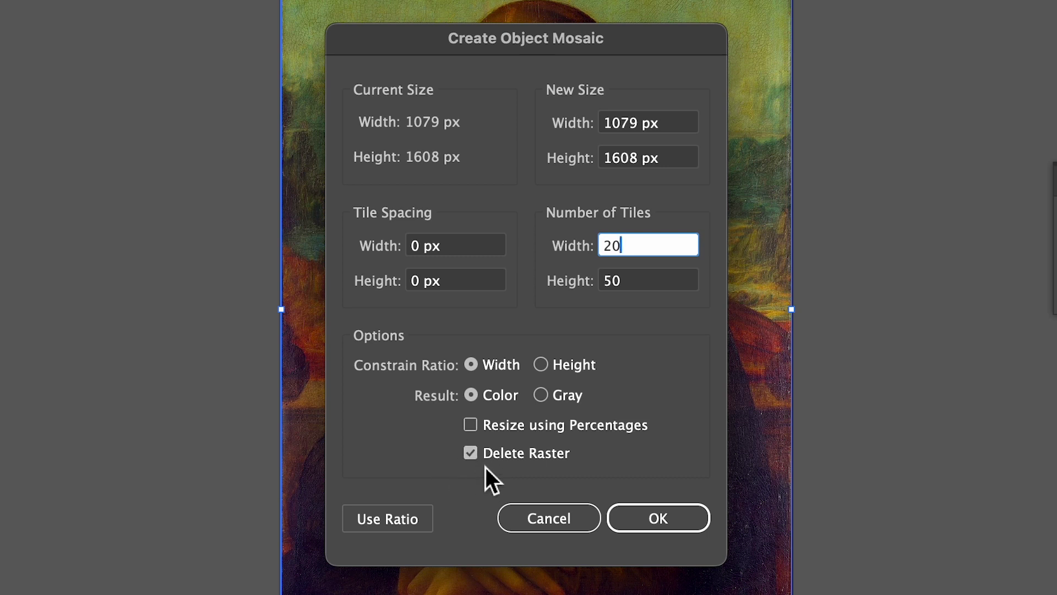
left_click(394, 527)
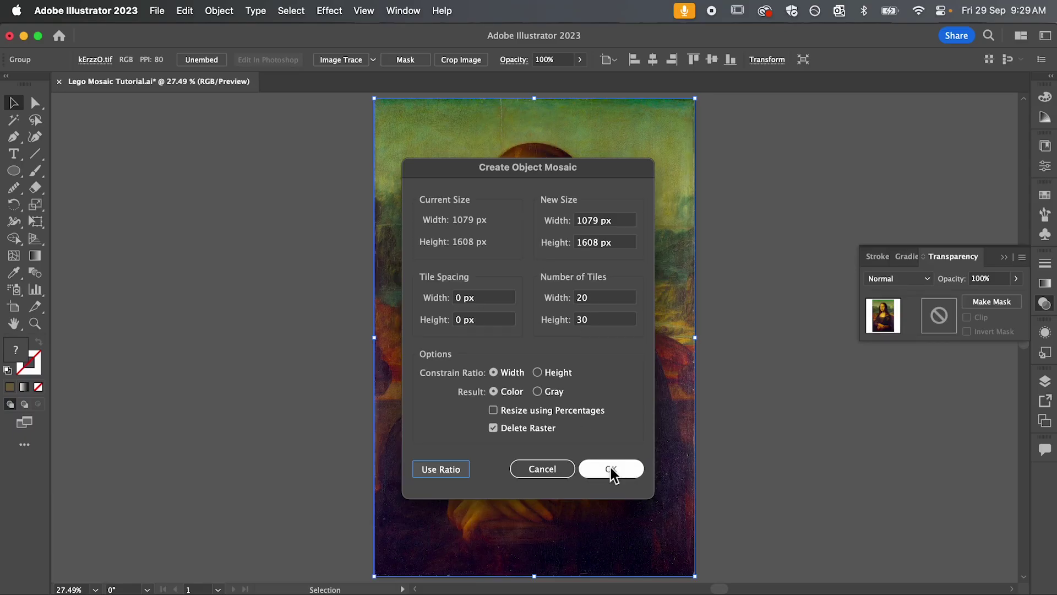
left_click(658, 518)
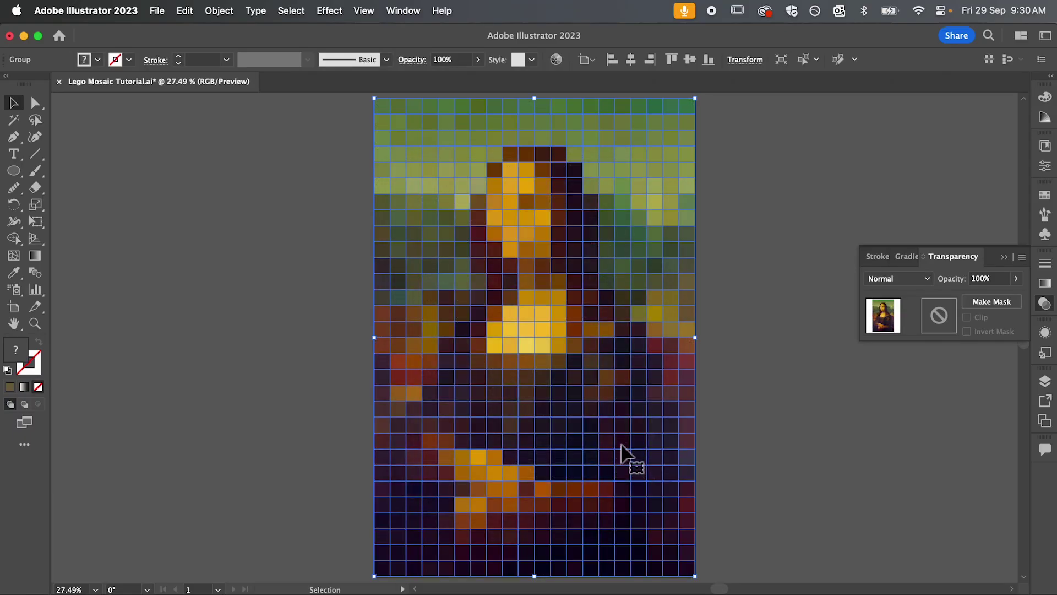
Step: Zoom in on the mosaic and select a green tile
key("a")
scroll(605, 309, "up", 5)
left_click(760, 241)
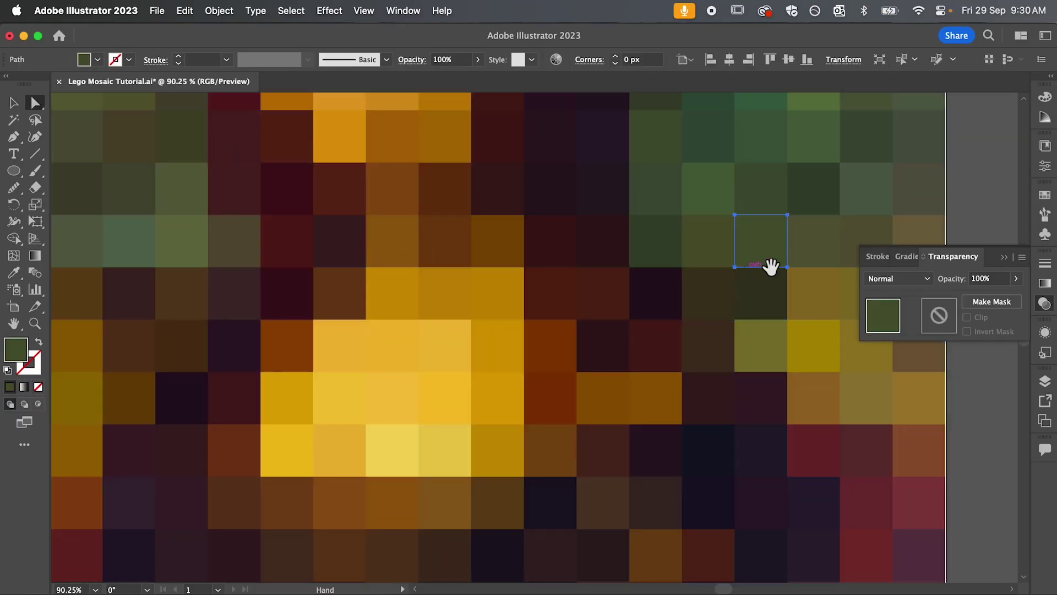
Step: Bring the mosaic's right edge into view and pick an olive edge tile
left_click_drag(767, 264, 474, 278)
left_click_drag(628, 279, 516, 291)
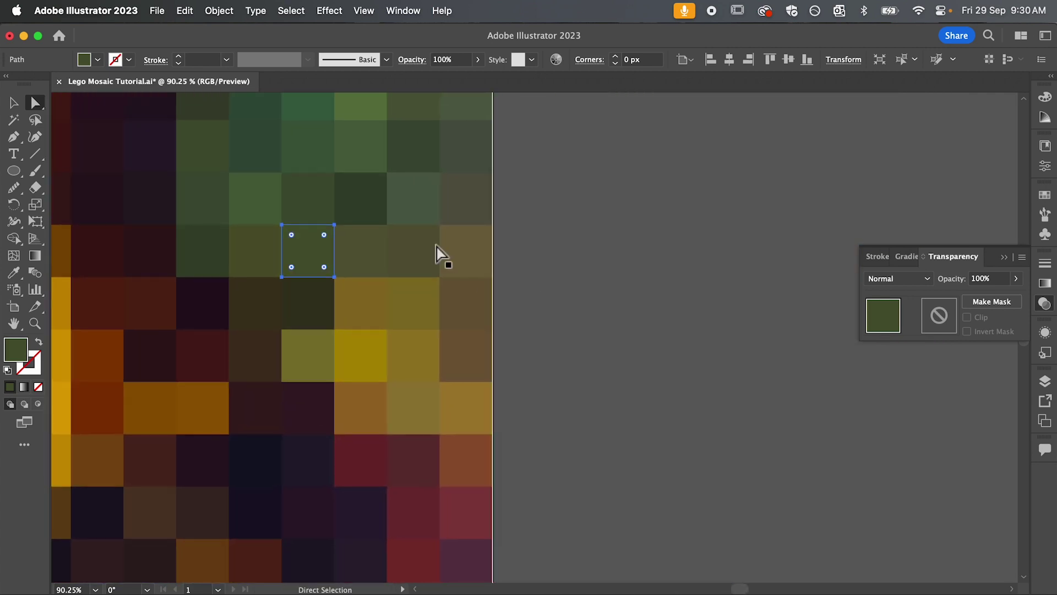
left_click(469, 258)
key("v")
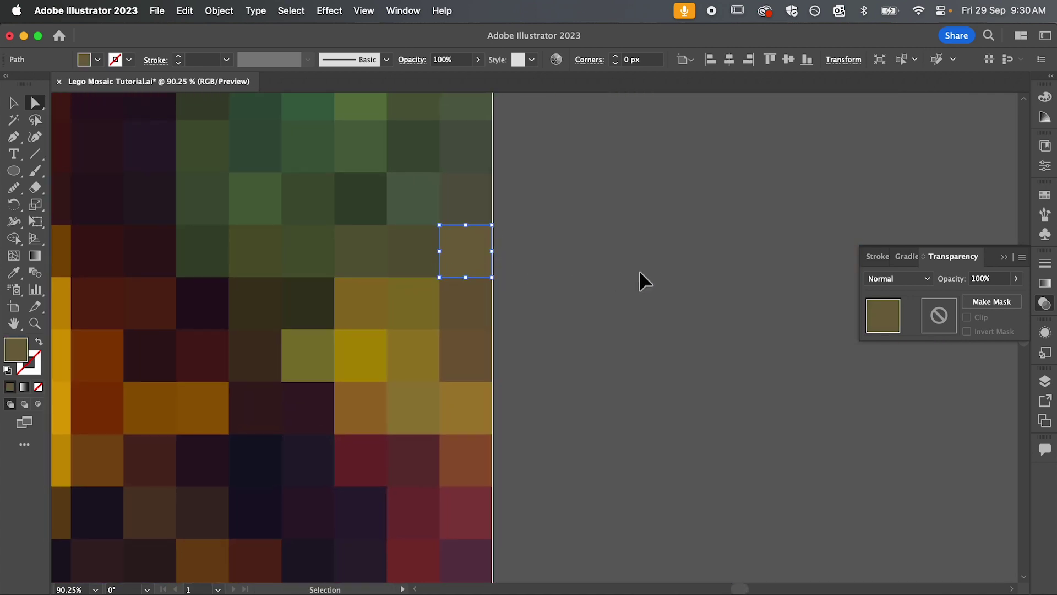
key("a")
left_click(625, 290)
Step: Place a copy of the olive tile on the empty canvas and zoom in on it
key("super+v")
key("v")
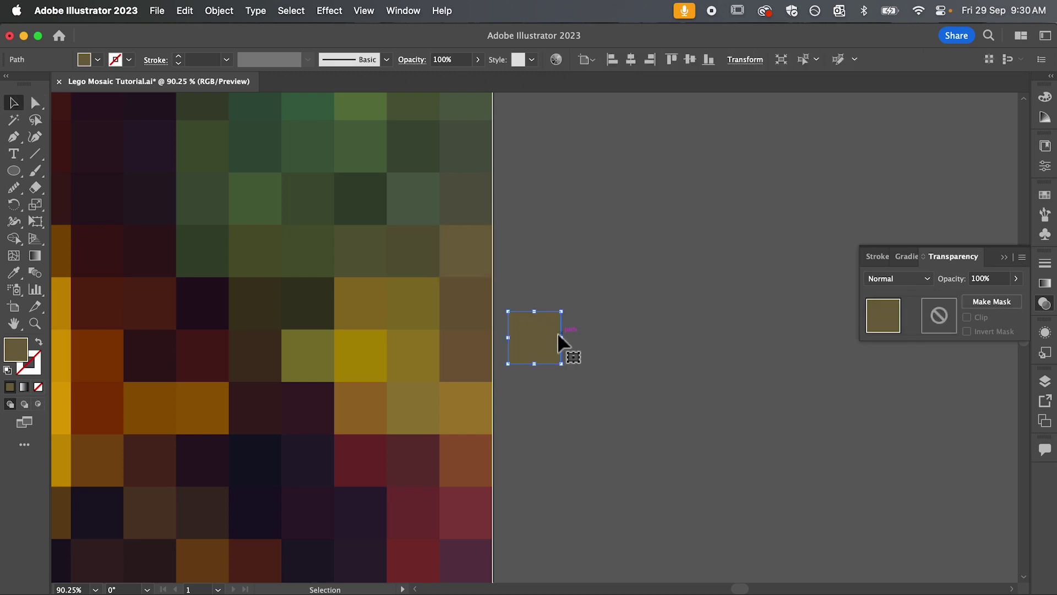
left_click_drag(539, 335, 779, 166)
left_click(676, 267)
key("z")
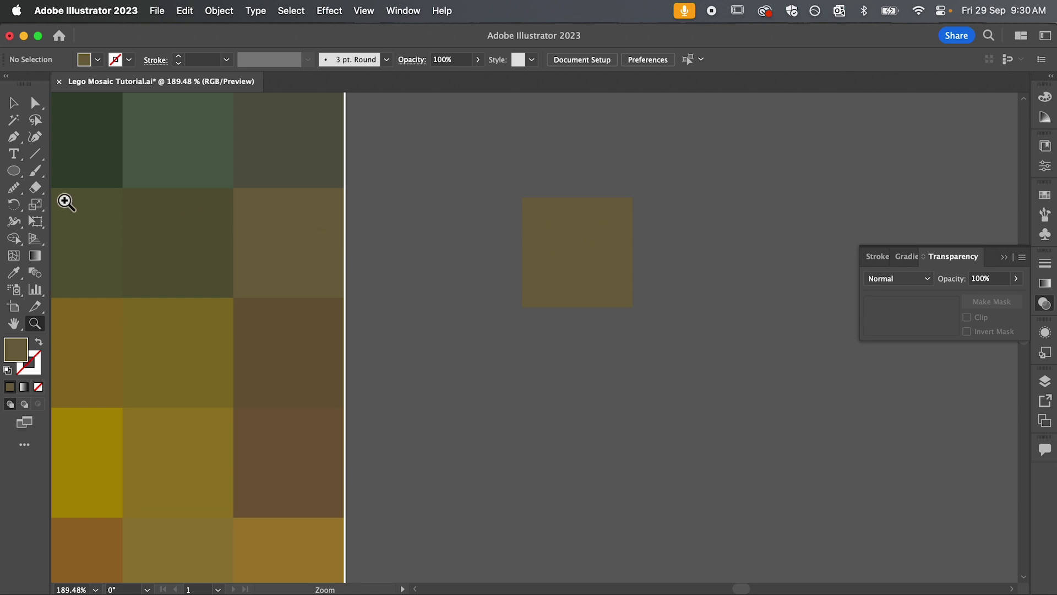
Step: With the Ellipse Tool, draw a circle from the centre of the olive tile copy
left_click_drag(15, 179, 64, 206)
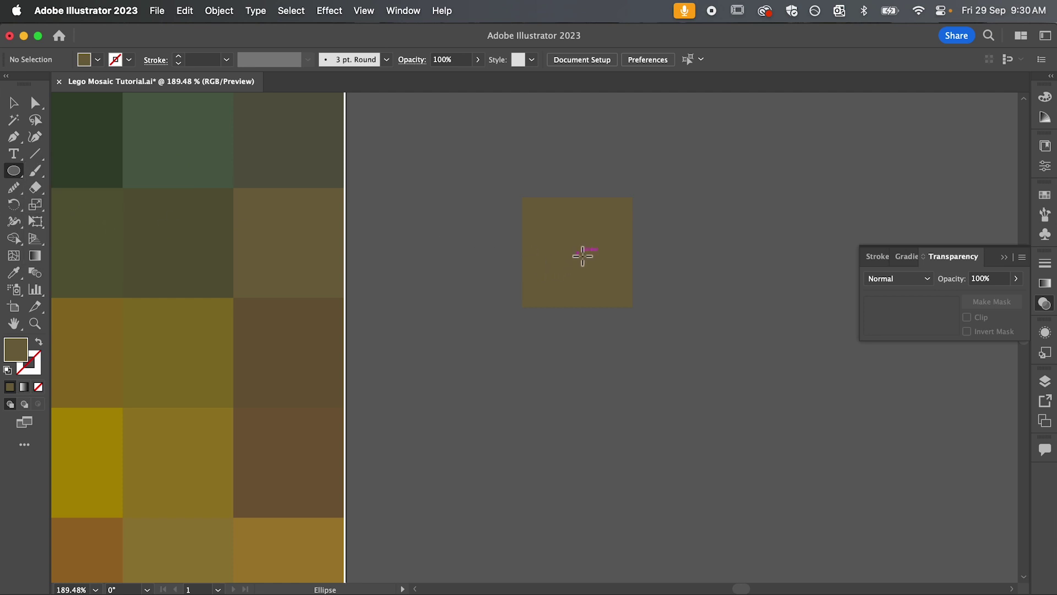
left_click_drag(582, 255, 618, 285)
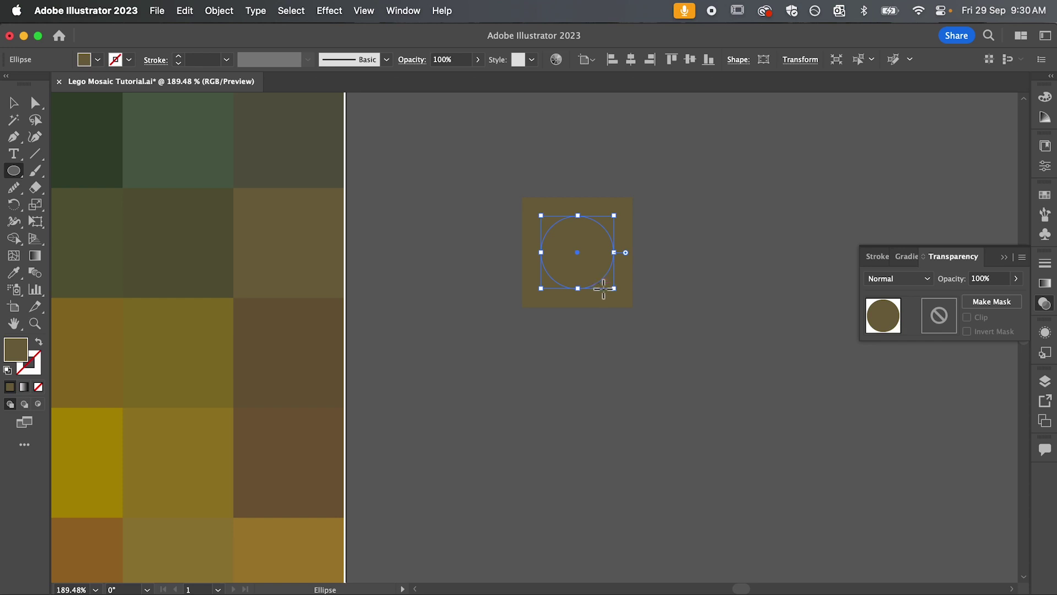
Step: Apply a white-to-black linear gradient to the circle's stroke at a -45° angle
left_click(1044, 284)
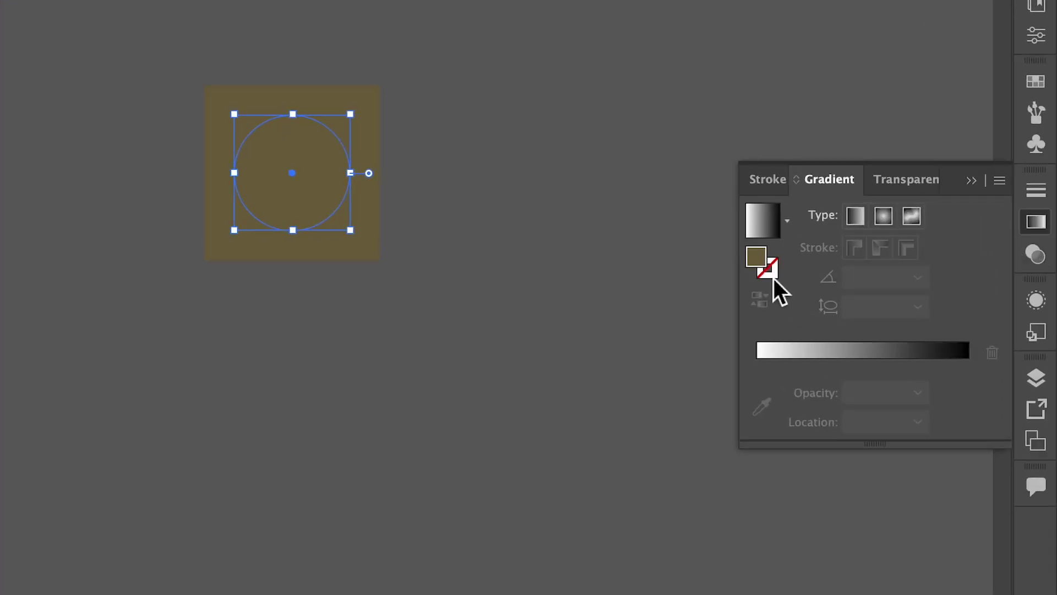
left_click(774, 272)
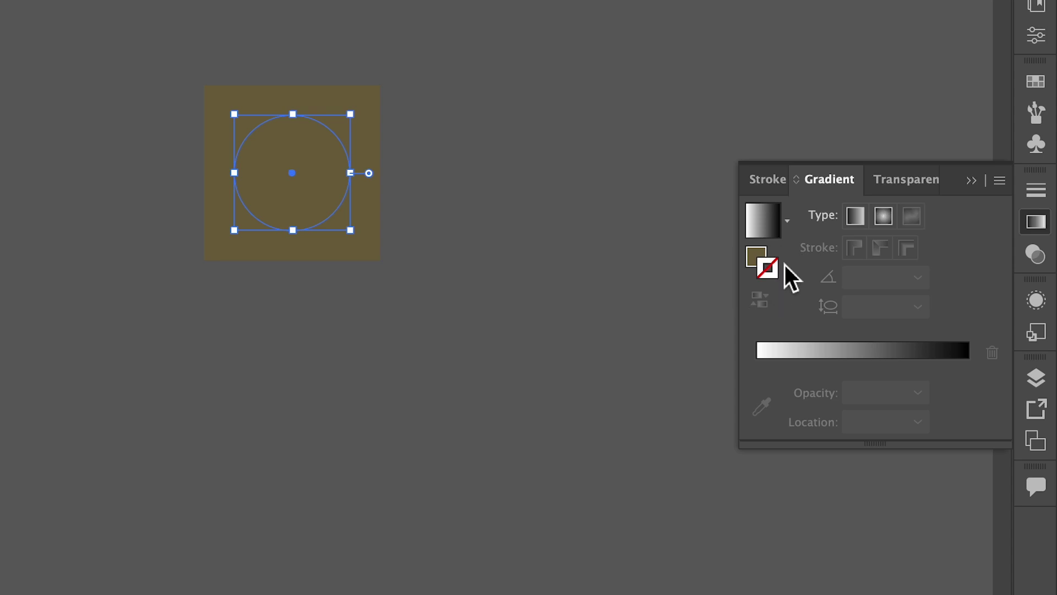
left_click(856, 357)
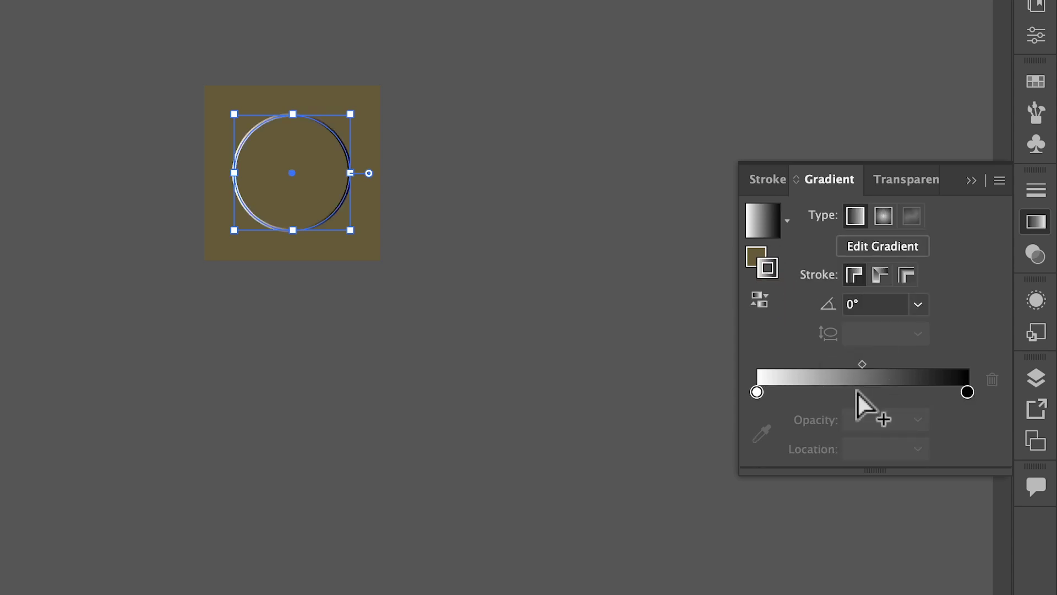
left_click(918, 306)
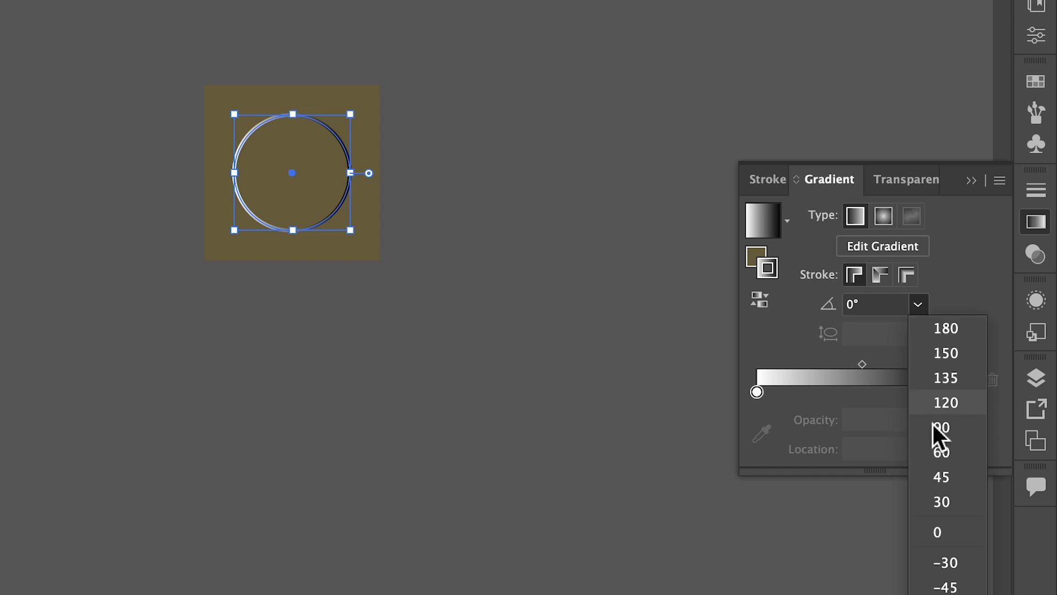
left_click(947, 582)
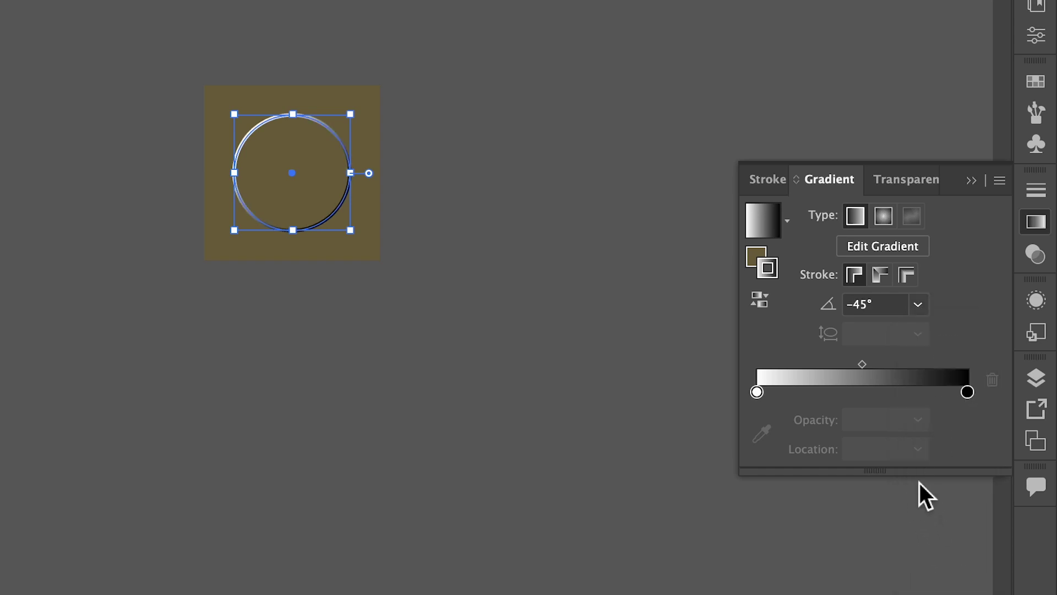
Step: Set the circle's stroke weight to 1.5 mm
left_click(1034, 197)
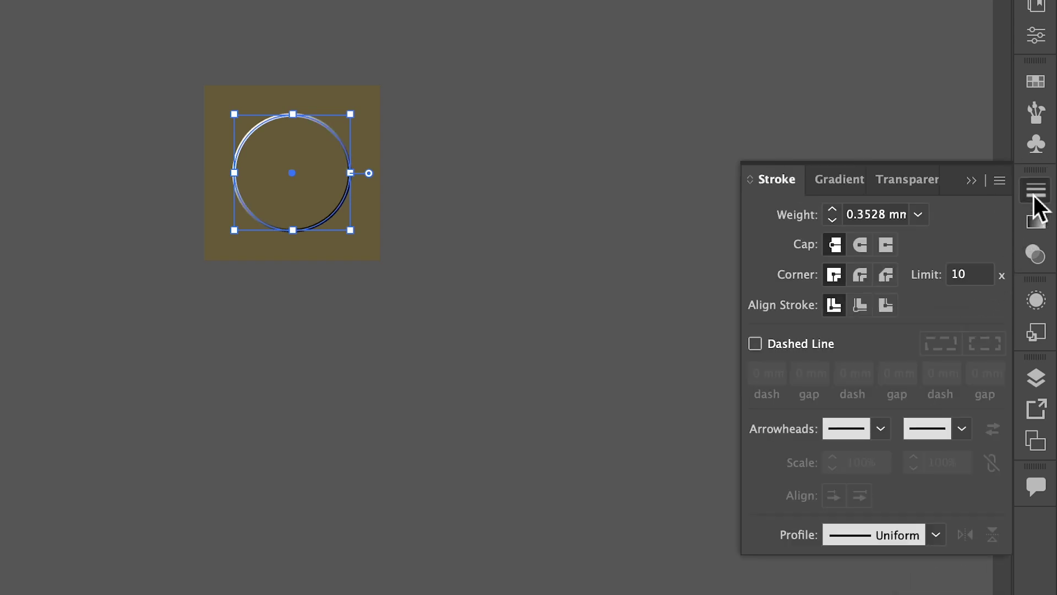
left_click(831, 212)
left_click(917, 214)
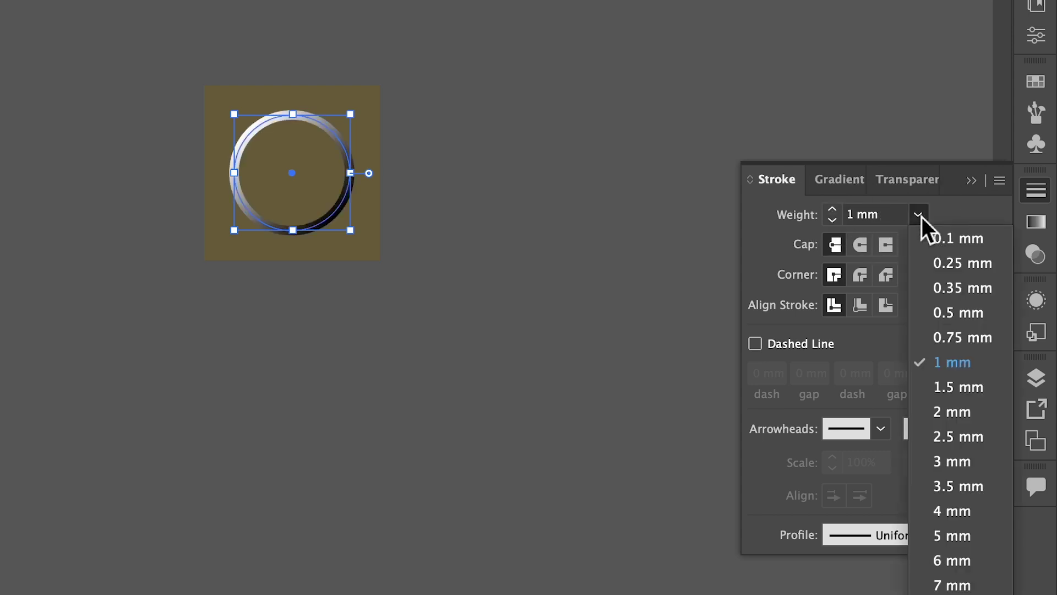
left_click(955, 392)
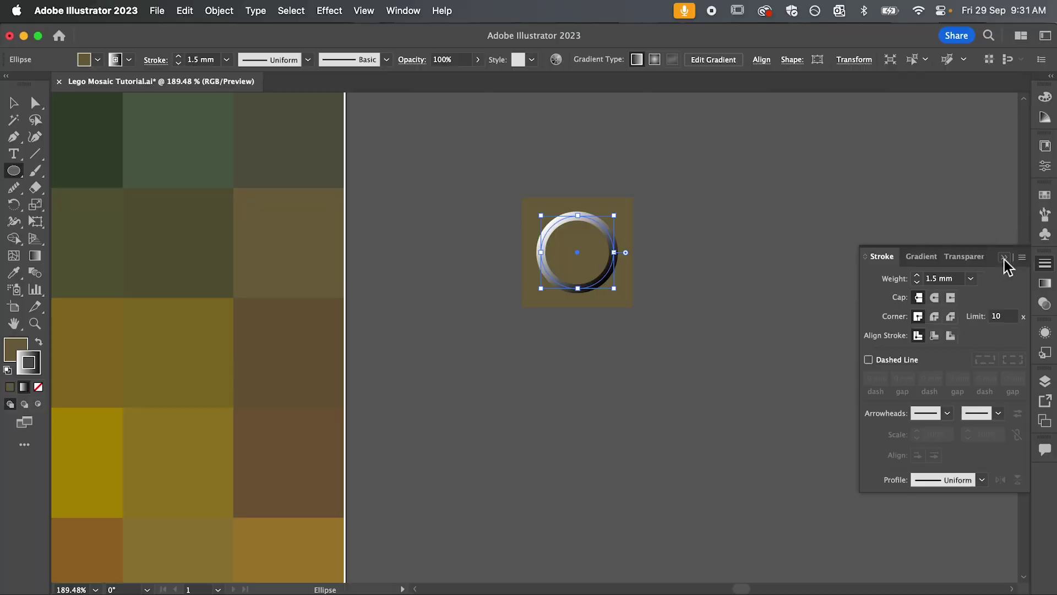
left_click(971, 180)
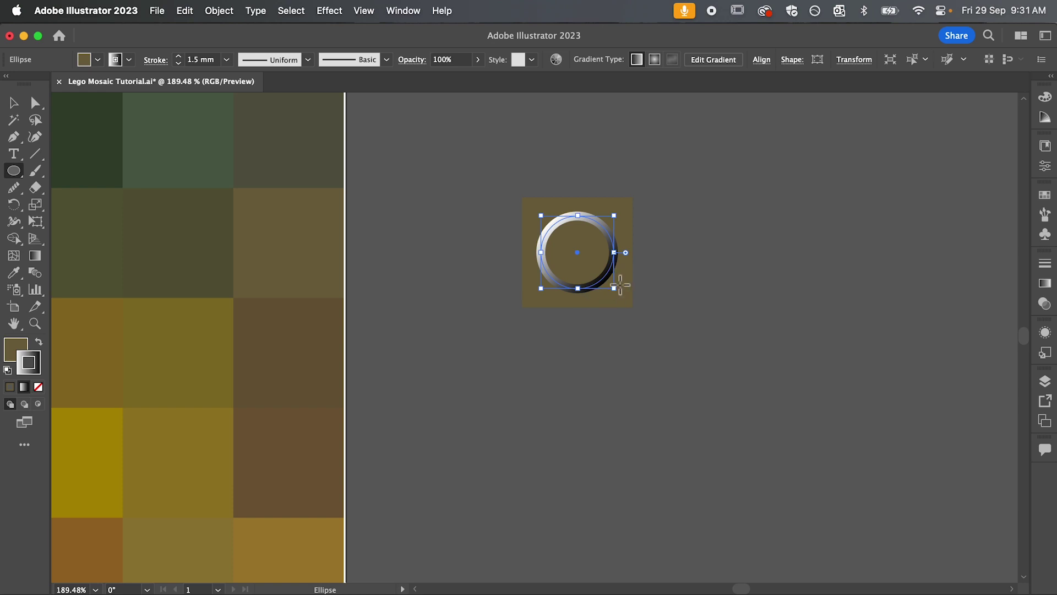
key("v")
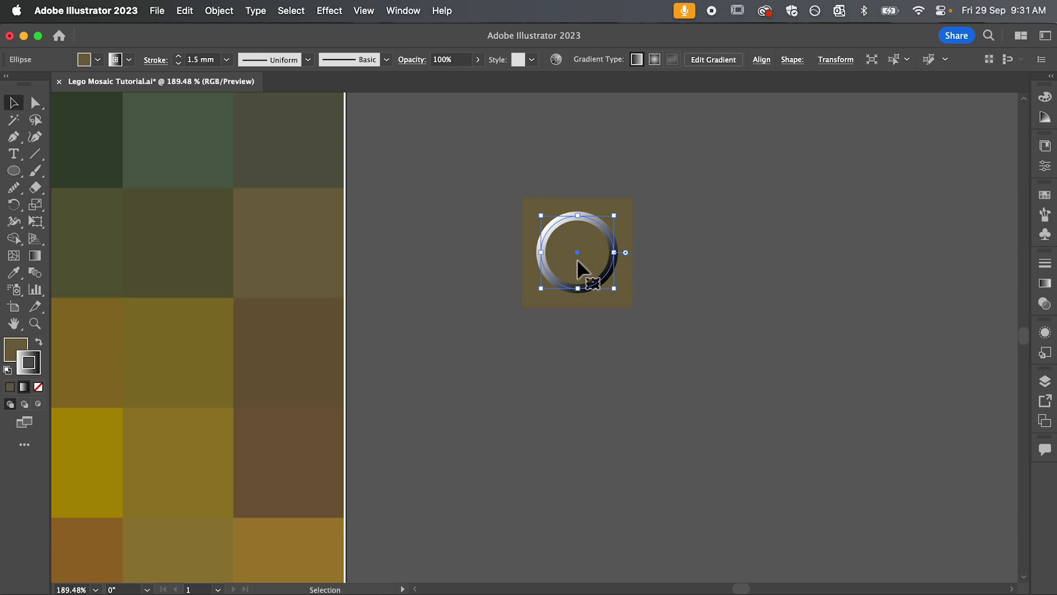
Step: Add a Drop Shadow to the circle with a 2 px Y offset and 35% opacity
left_click(329, 11)
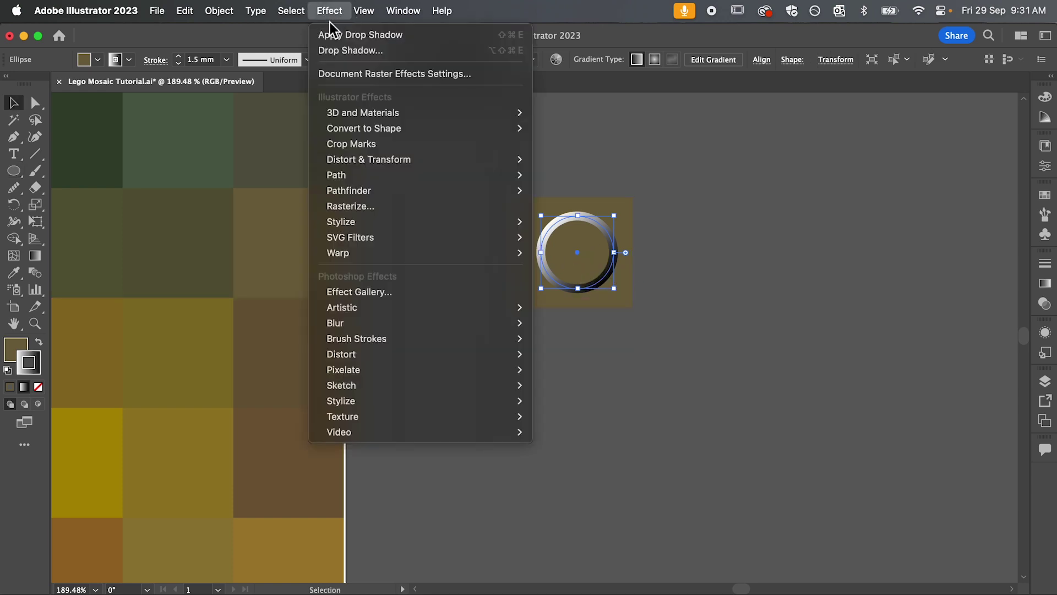
mouse_move(459, 221)
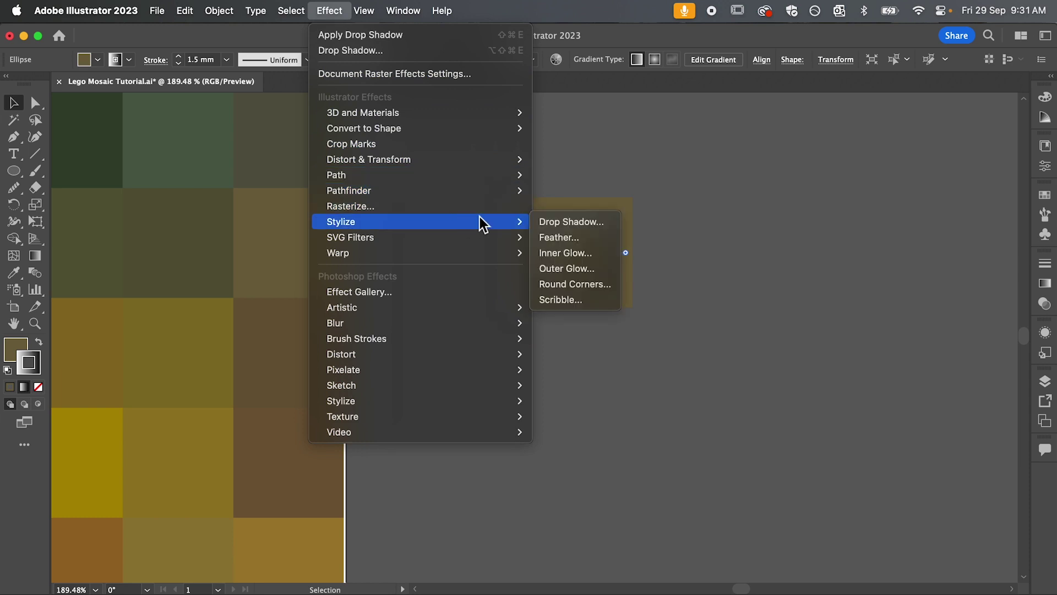
left_click(563, 221)
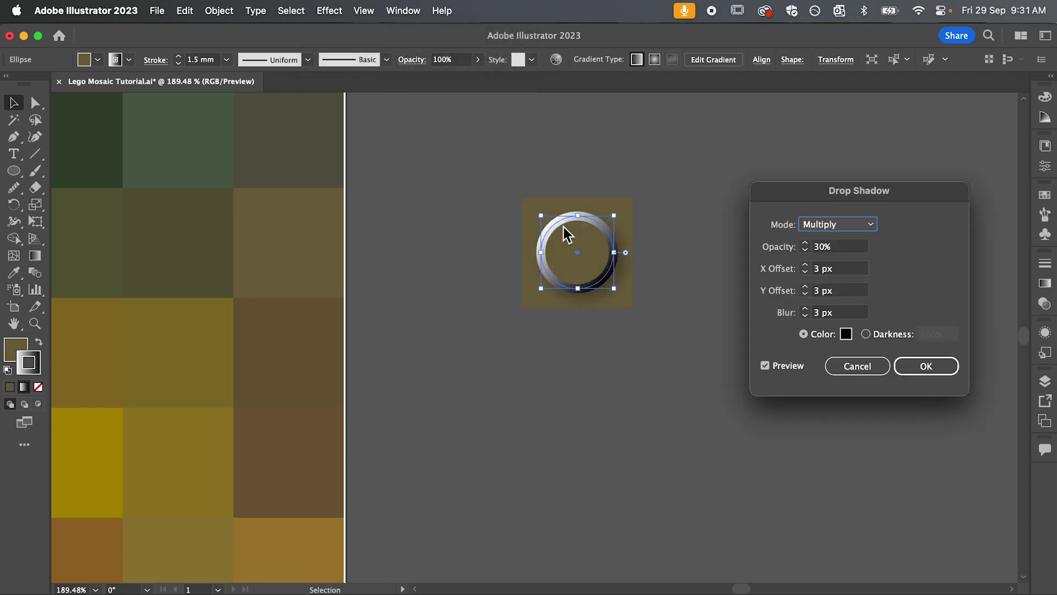
left_click(805, 295)
left_click(805, 309)
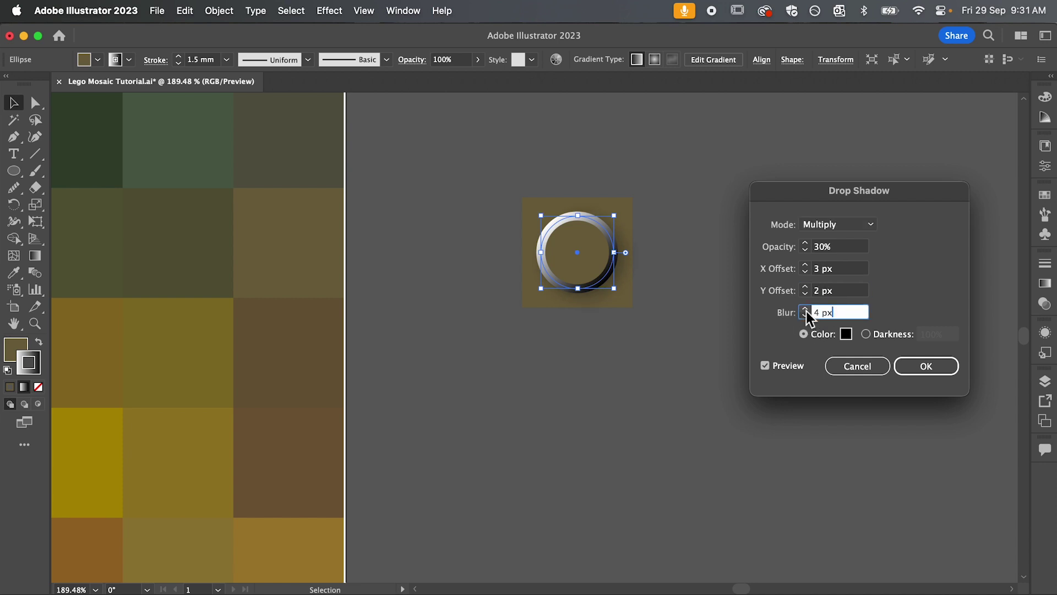
left_click(805, 242)
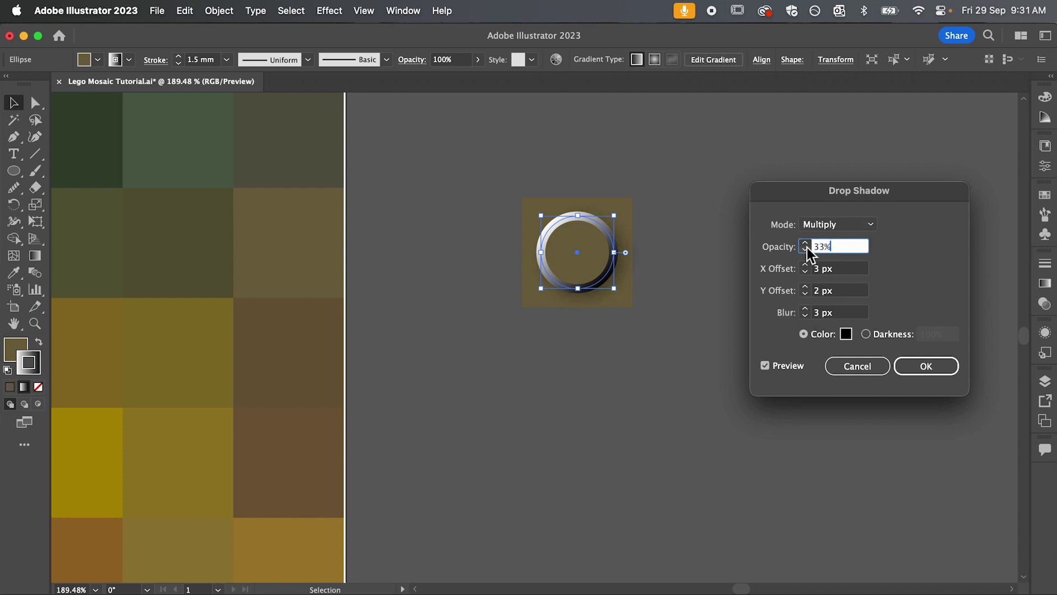
left_click(925, 365)
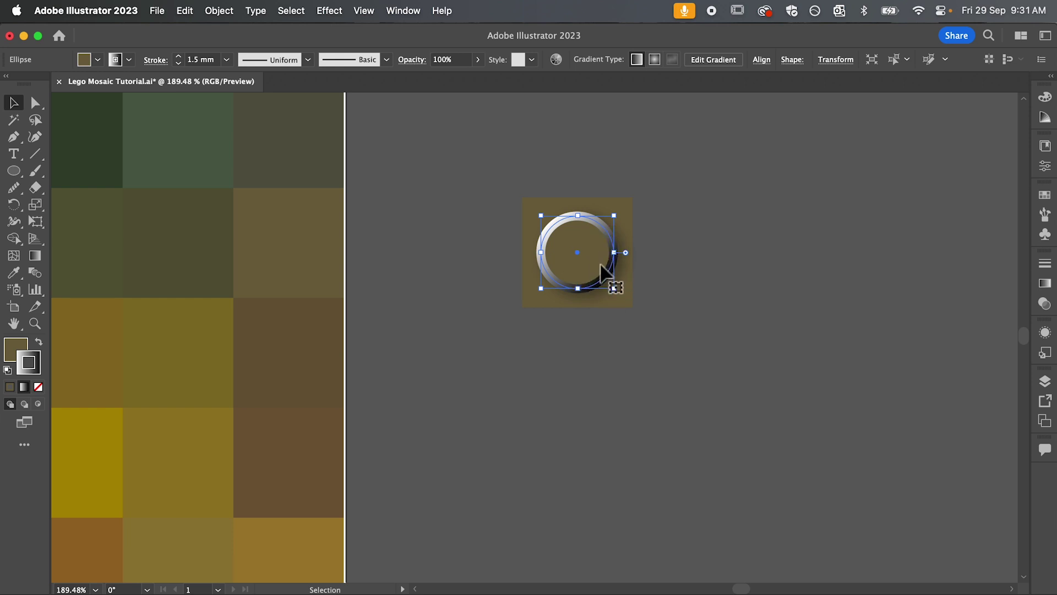
left_click(1045, 304)
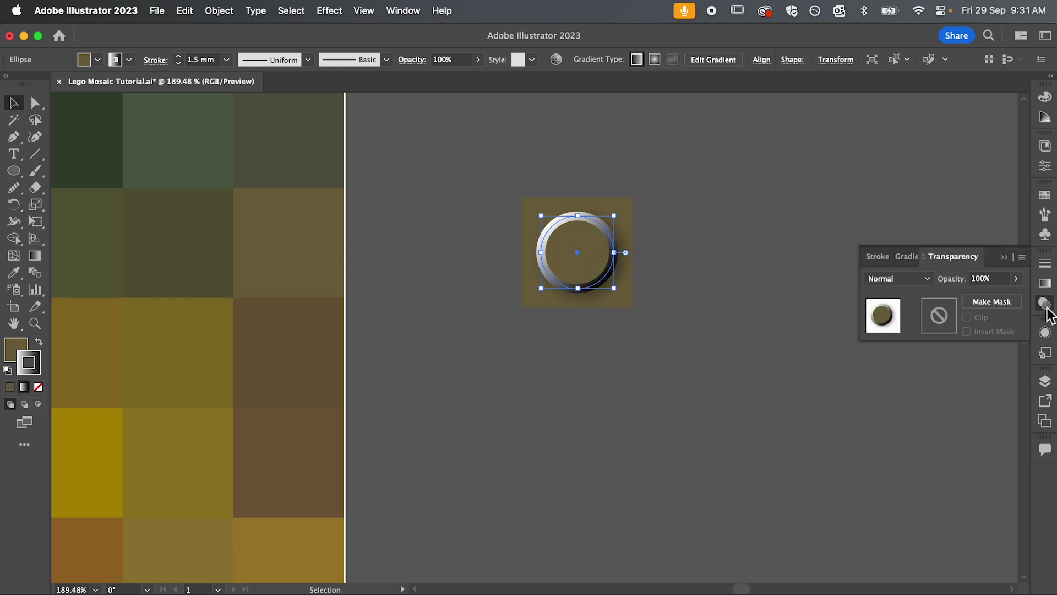
left_click(913, 280)
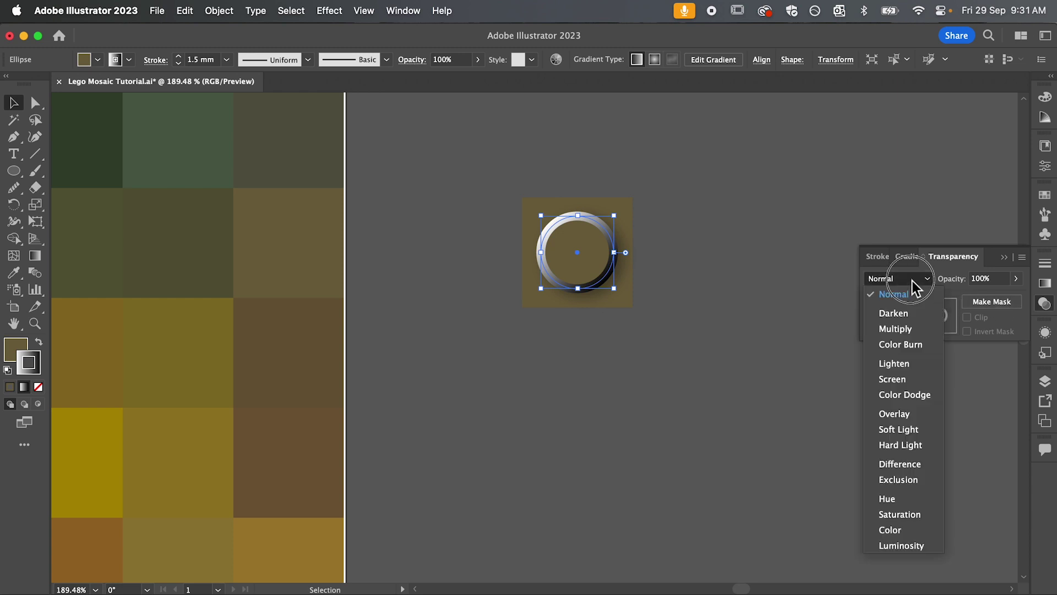
Step: Set the circle's blend mode to Soft Light and group it with its square tile
left_click(913, 430)
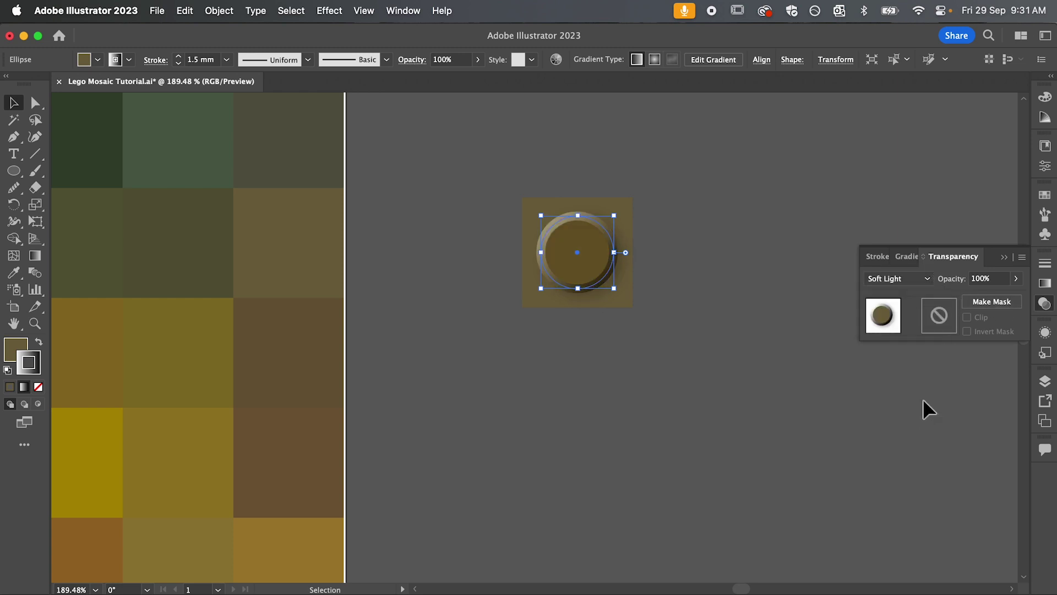
left_click(1004, 258)
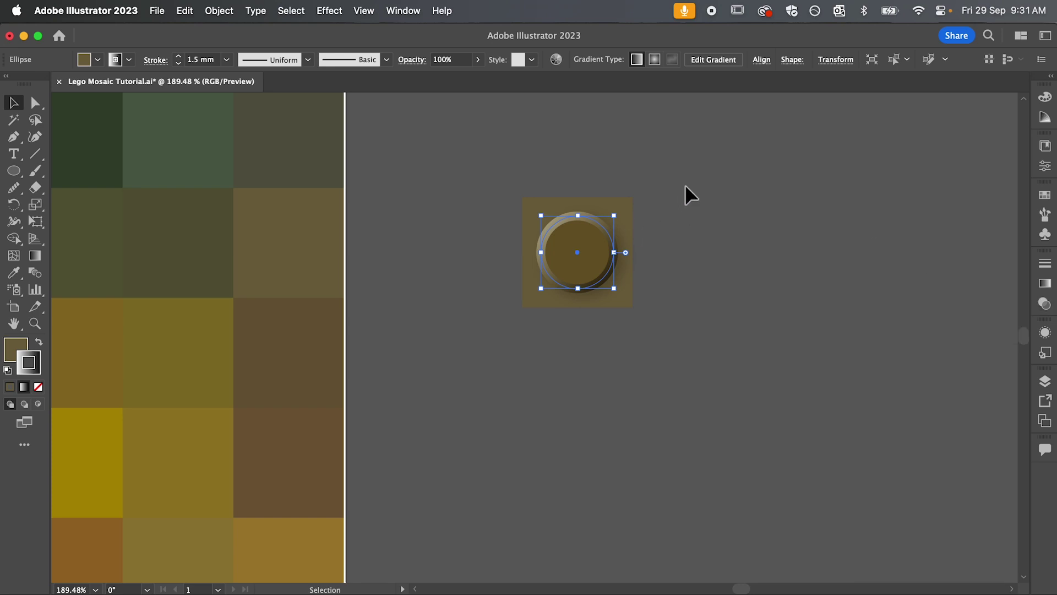
left_click(562, 293, "shift")
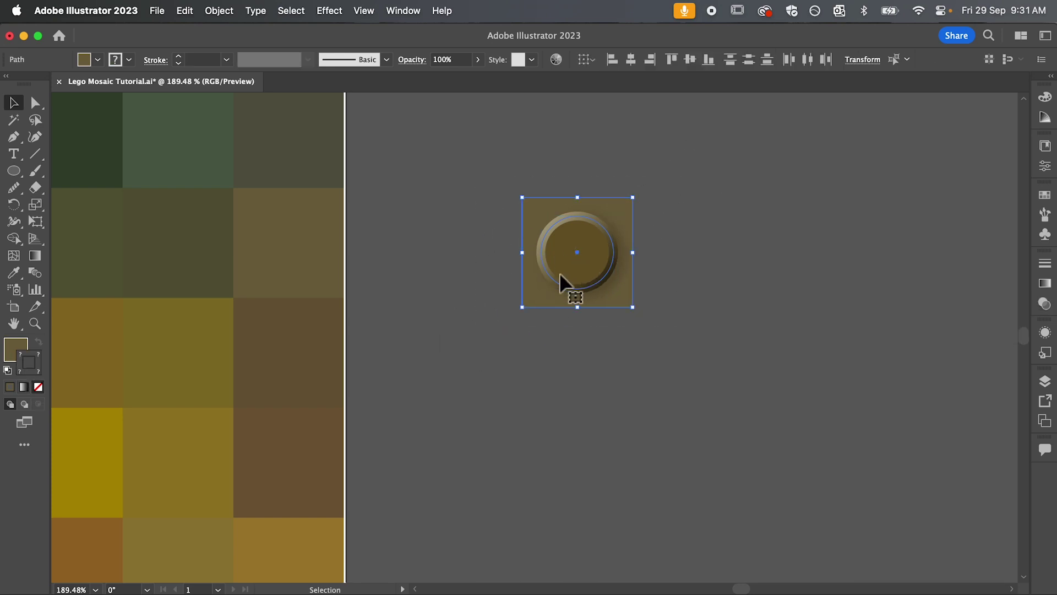
right_click(567, 268)
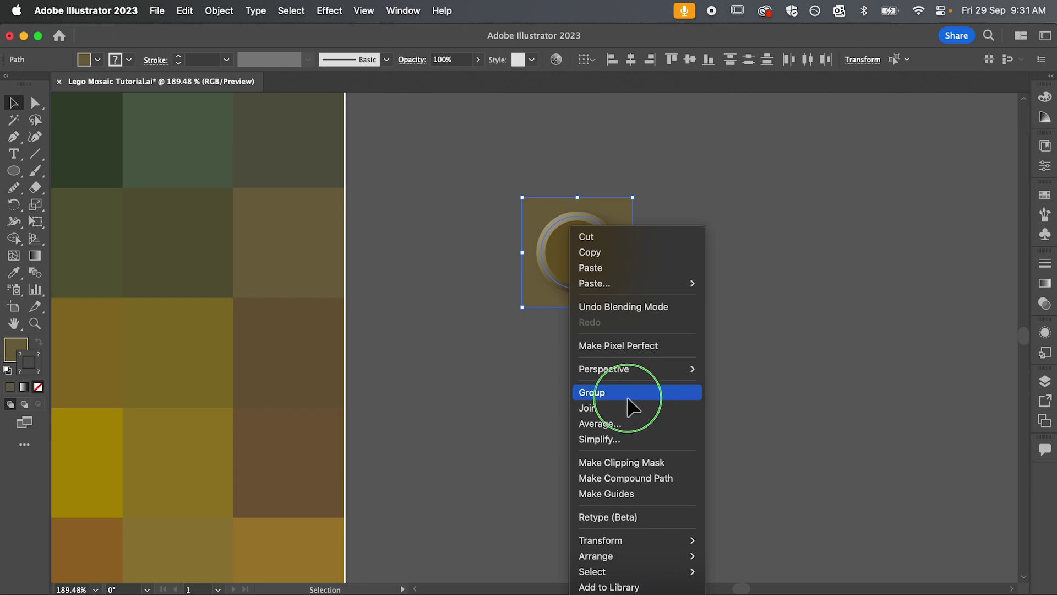
left_click(613, 392)
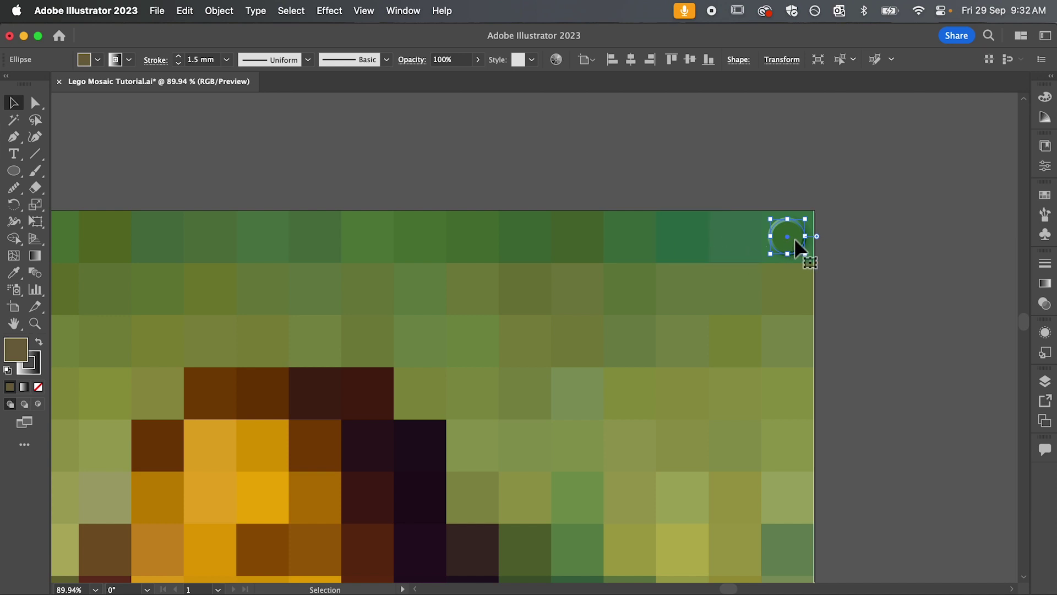
left_click(1045, 194)
Step: Fill the ellipse with black and lower its opacity to 49%
left_click(900, 233)
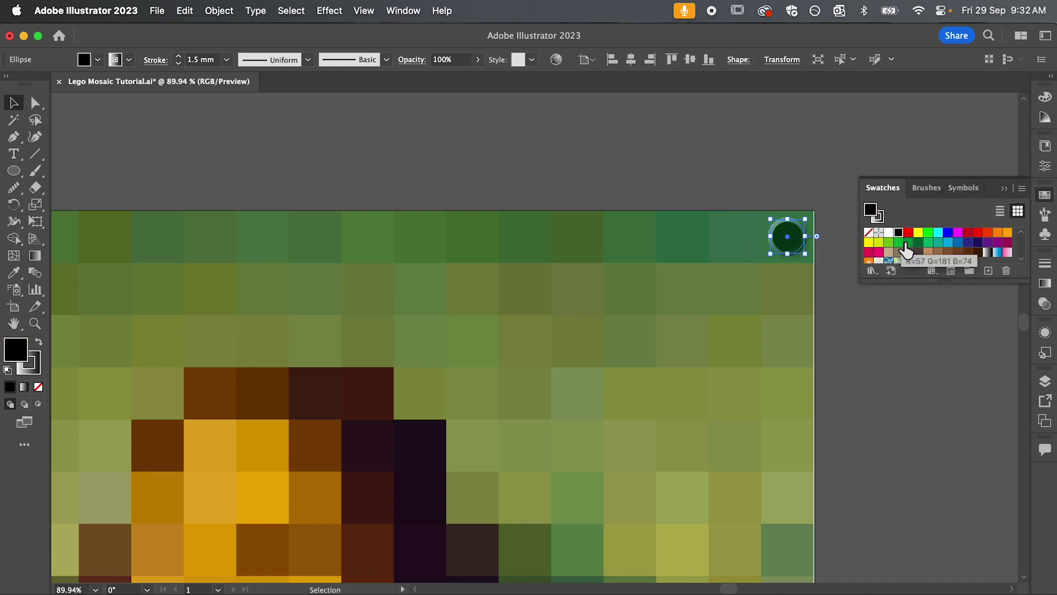
left_click(1045, 303)
left_click(1015, 278)
left_click_drag(1016, 296, 986, 293)
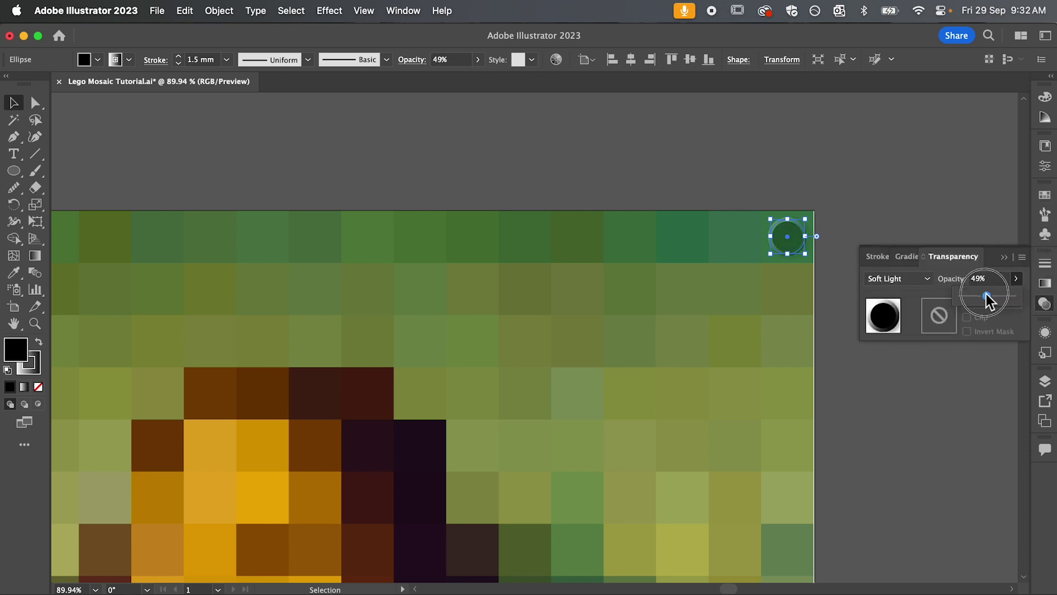
left_click(818, 242)
Step: Duplicate the ellipse leftward onto each tile of the top row using Cmd+D repeats
left_click_drag(791, 243, 721, 243)
key("super+d")
key("super+d")
key("super+d")
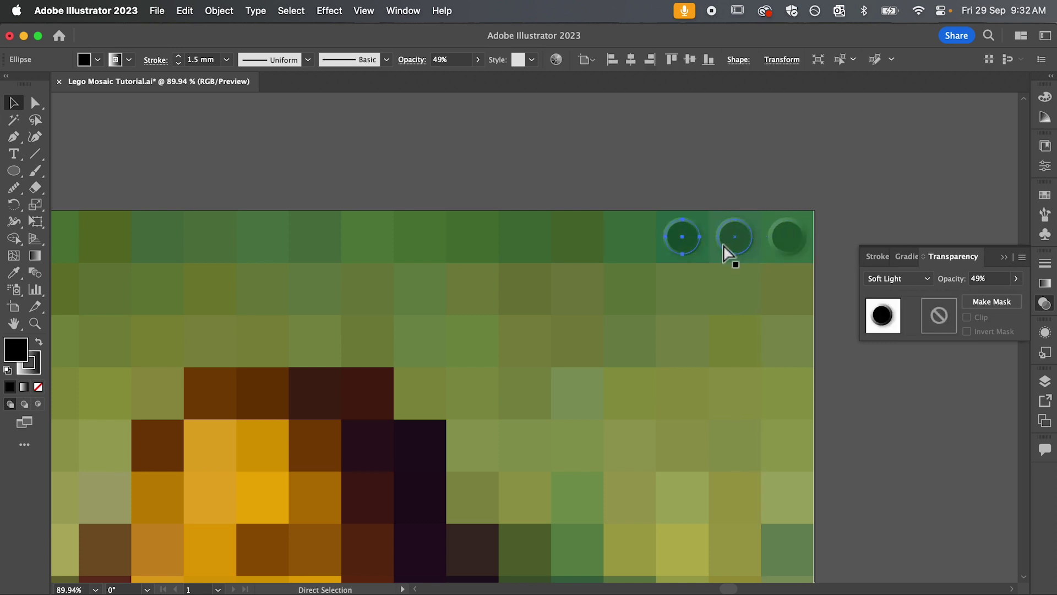
key("super+d")
key("super+d")
key("super+d")
key("super+d")
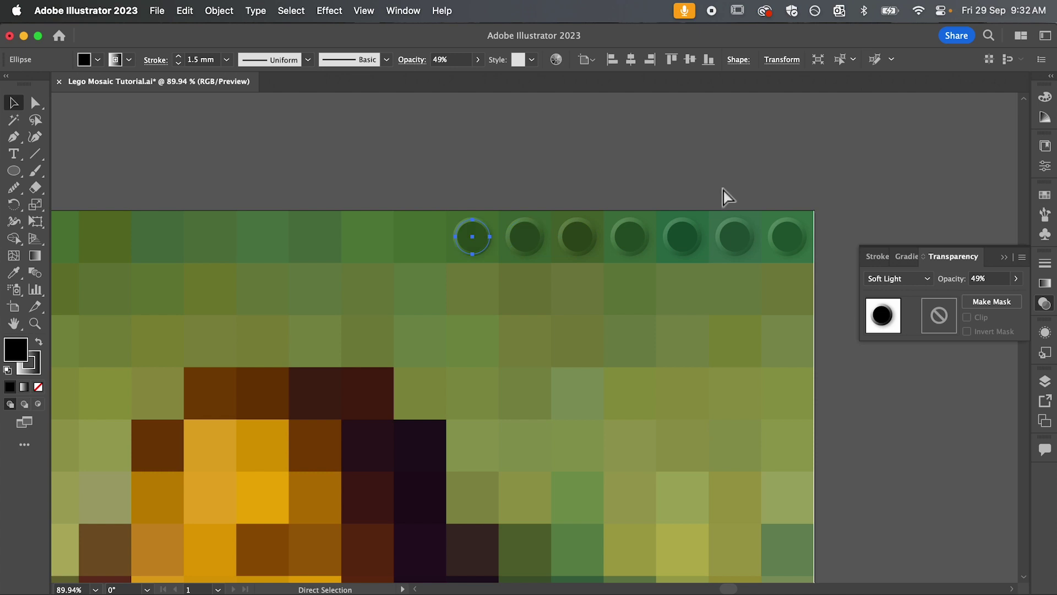
left_click(745, 174)
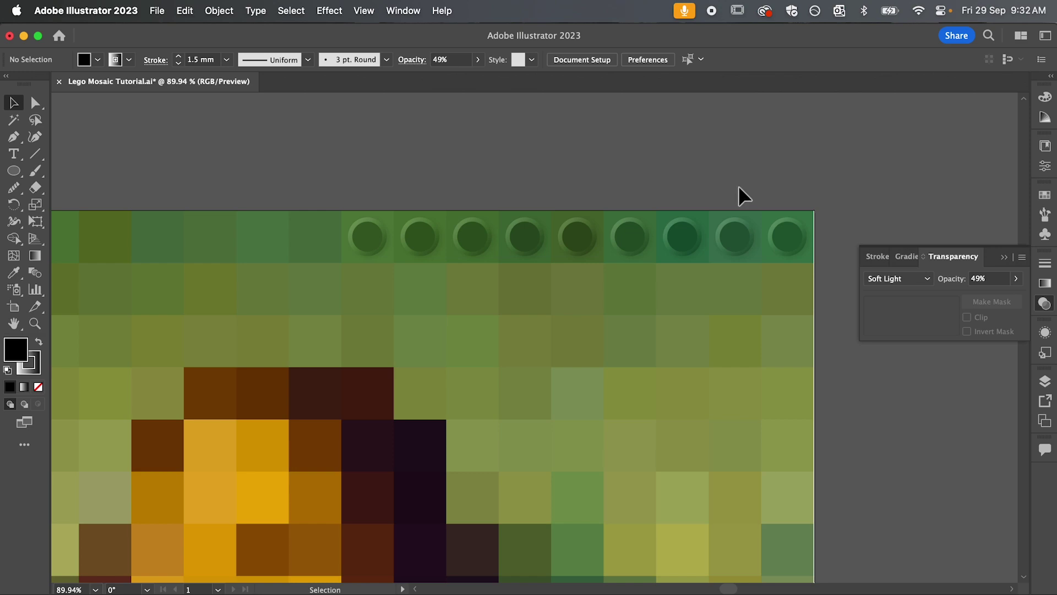
key("super+Tab")
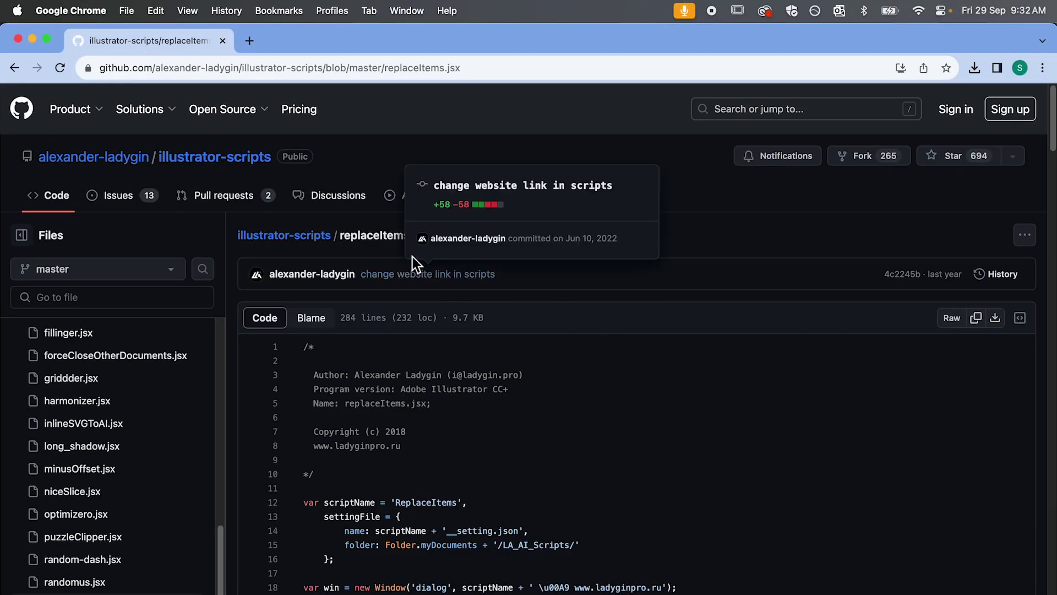
Step: Download the replaceItems.jsx script from its GitHub page's file actions menu
left_click(442, 68)
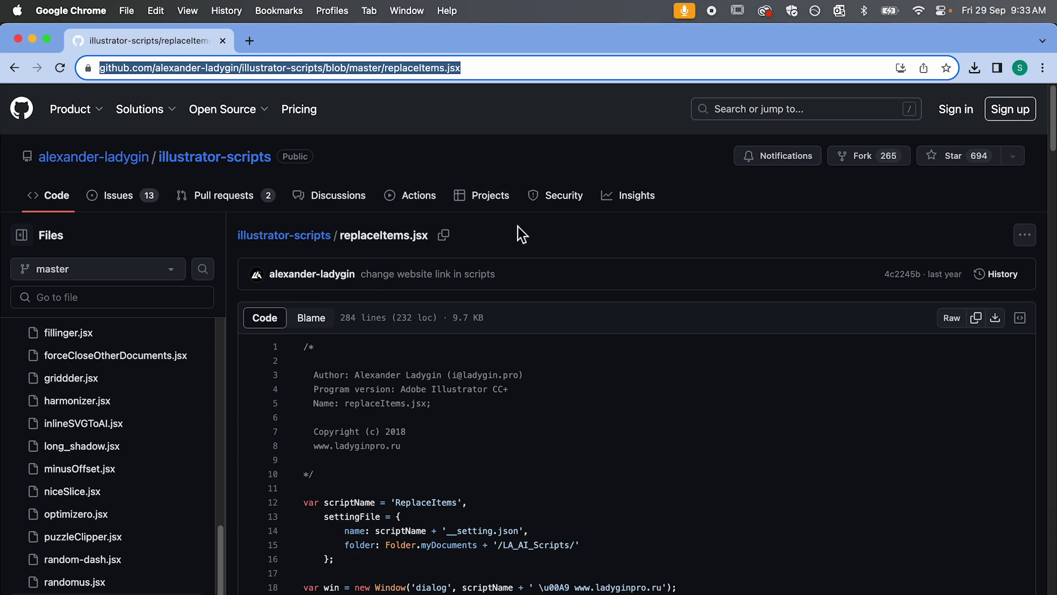
left_click(547, 235)
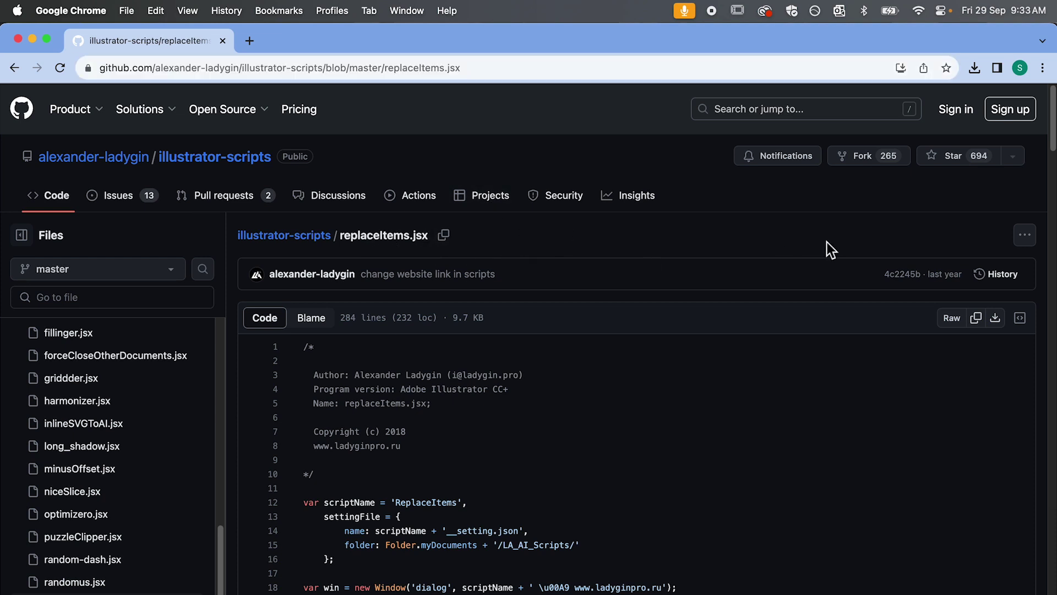
left_click(1023, 235)
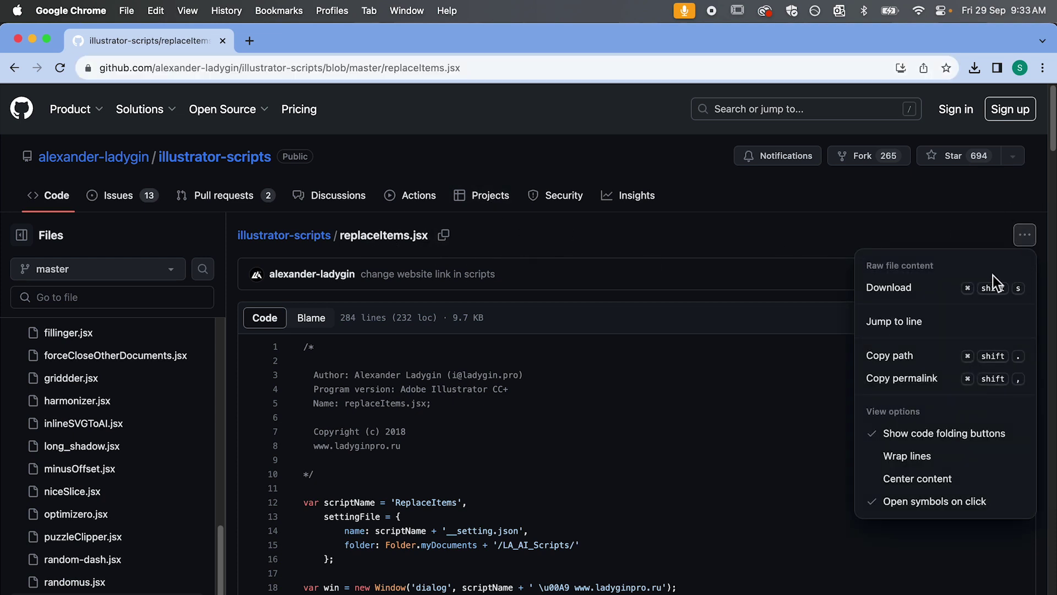
left_click(908, 297)
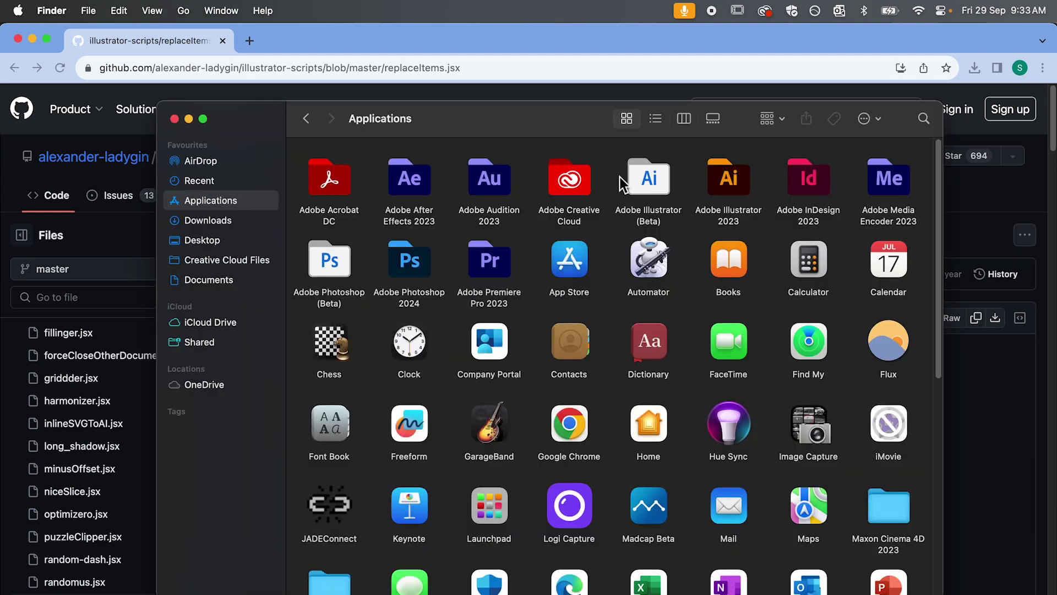
Step: Navigate in Finder to Adobe Illustrator 2023 > Presets > en_US > Scripts
double_click(727, 178)
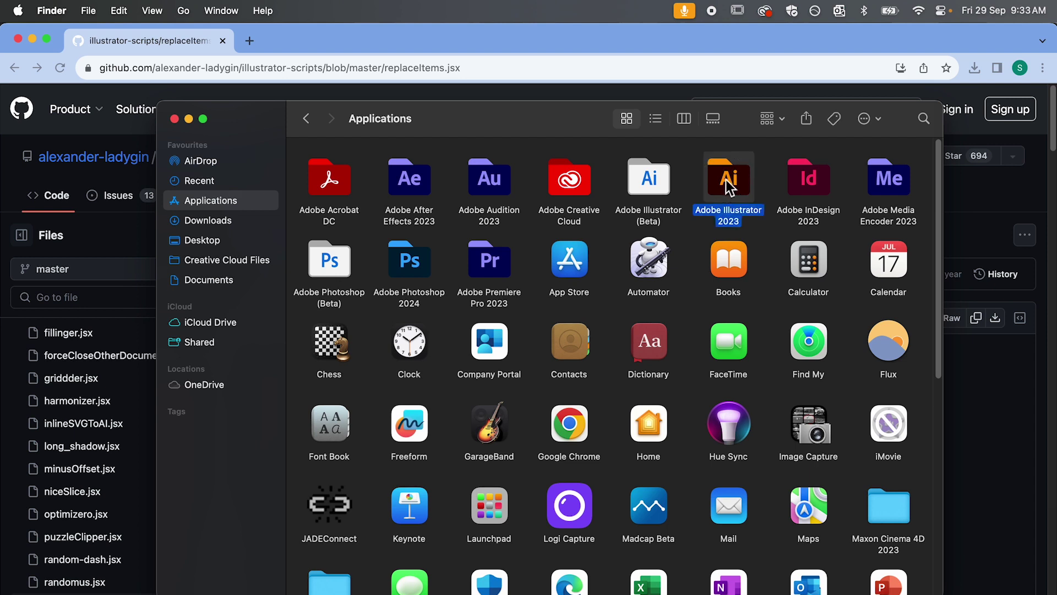
double_click(648, 171)
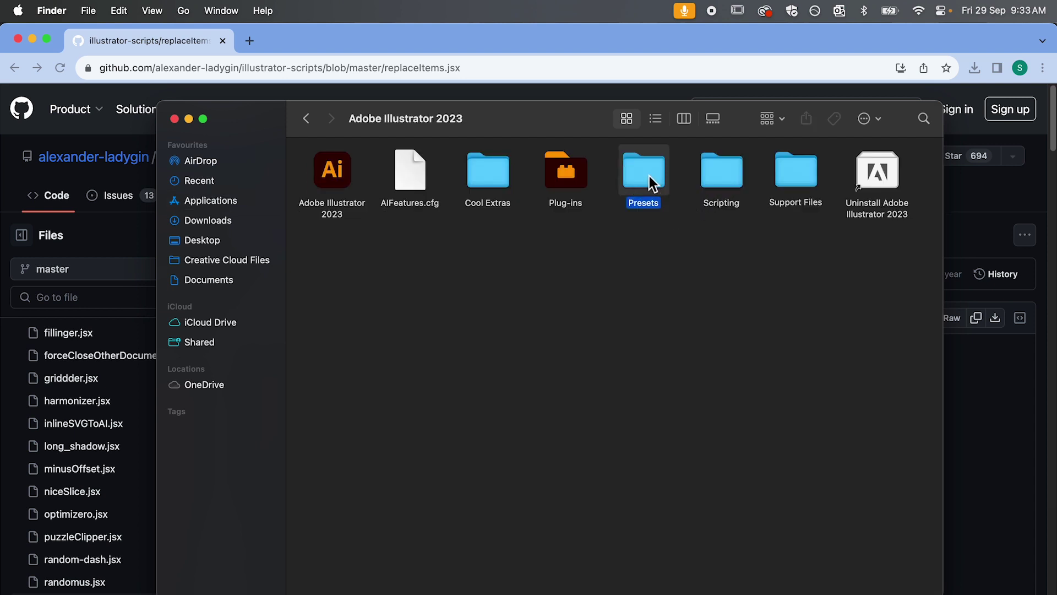
double_click(336, 174)
double_click(730, 176)
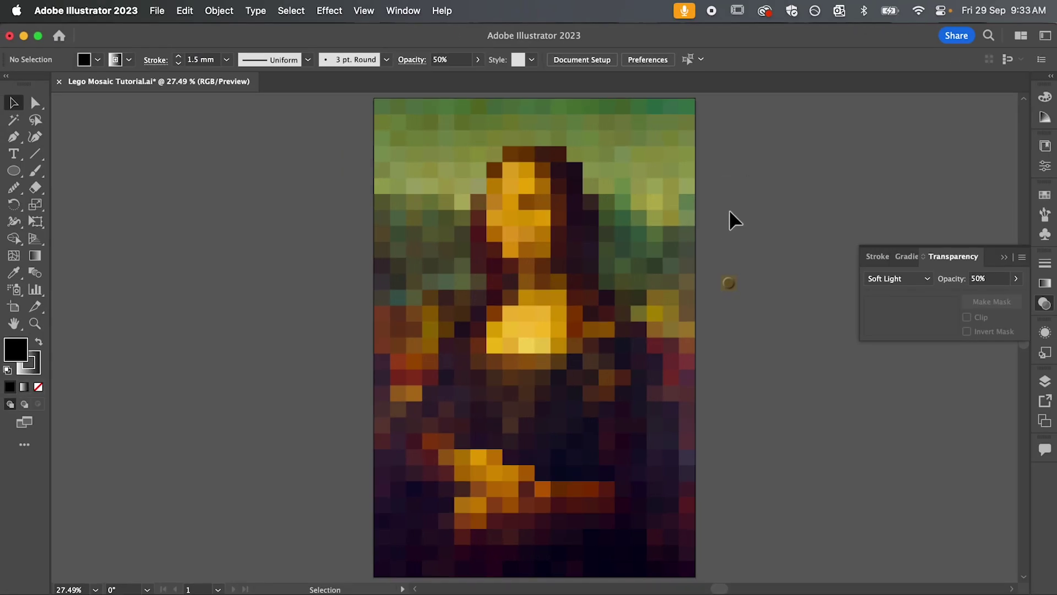
Step: Ungroup the pixelated Mona Lisa mosaic into separate tiles
left_click(663, 241)
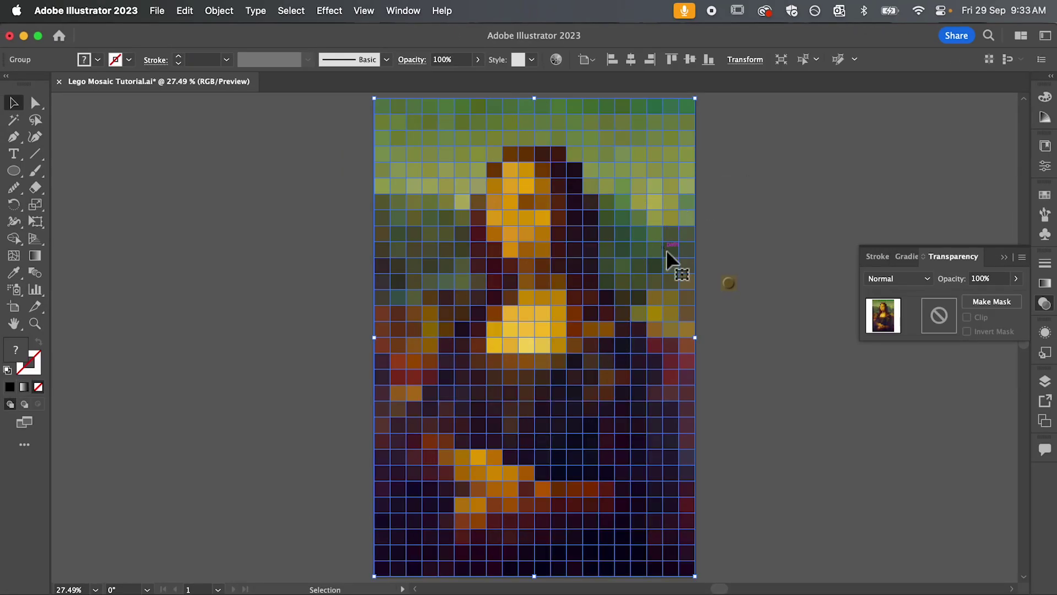
right_click(651, 255)
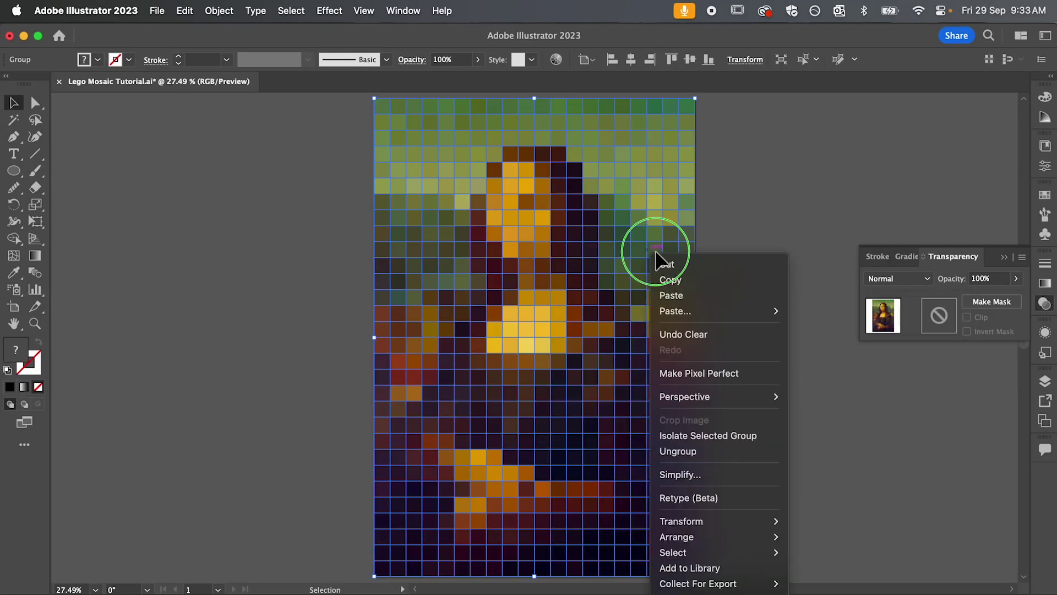
left_click(695, 457)
left_click(747, 347)
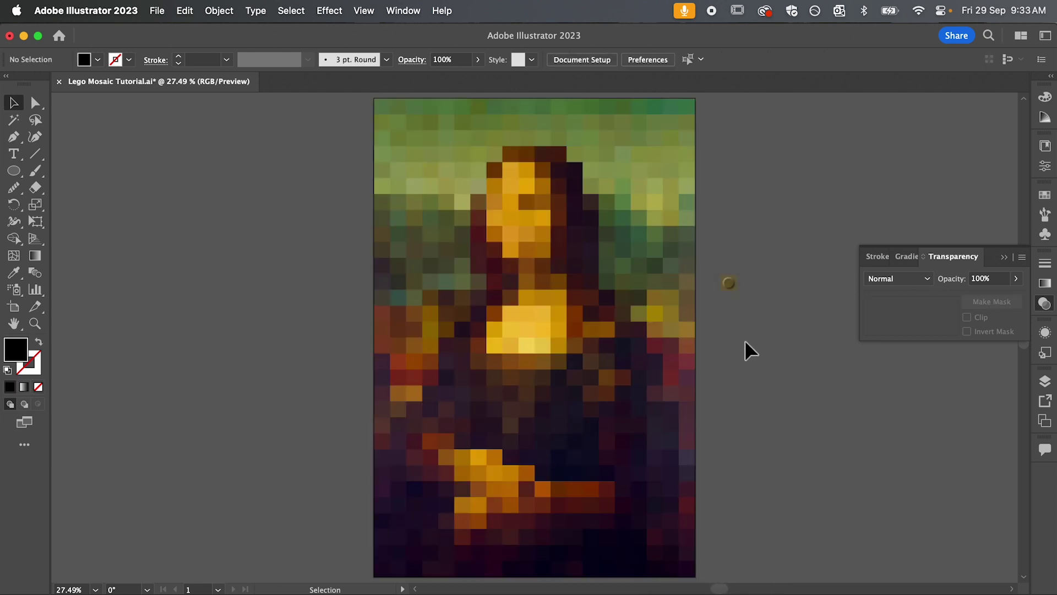
Step: Bring the stud object beside the artboard to the front of everything
left_click(729, 284)
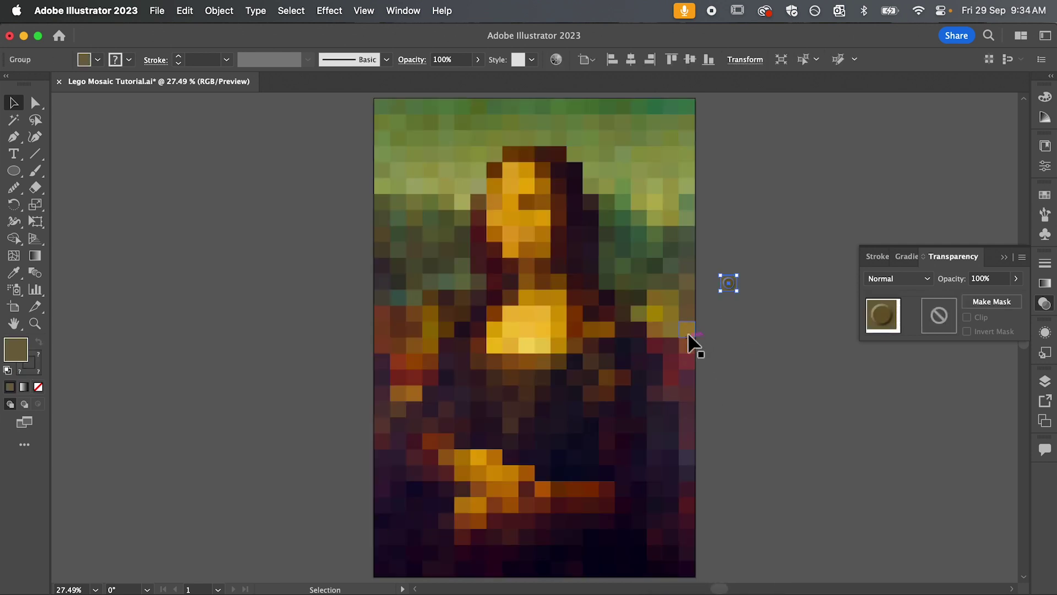
right_click(729, 284)
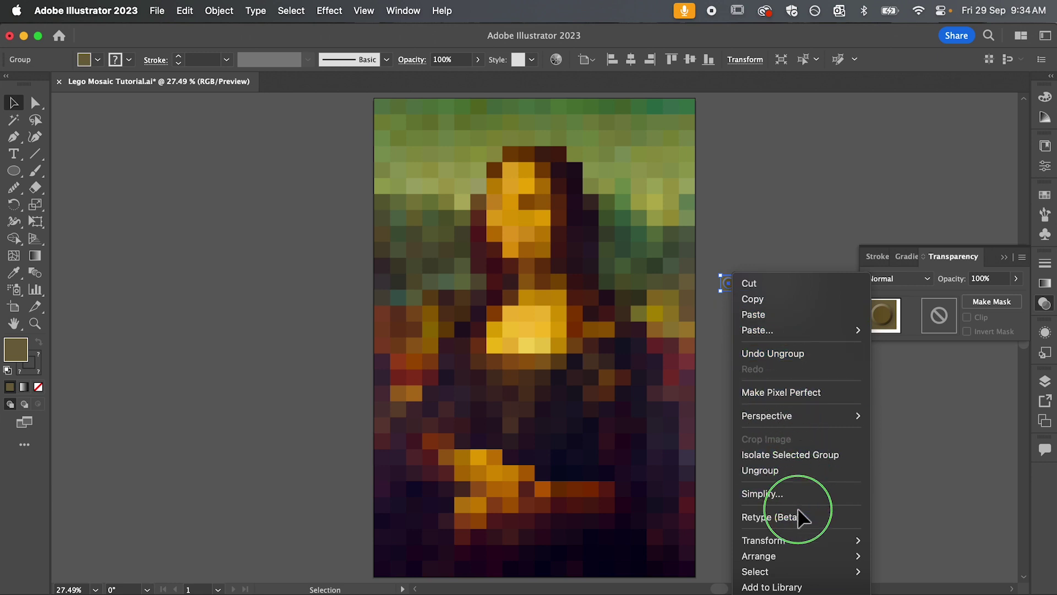
mouse_move(814, 558)
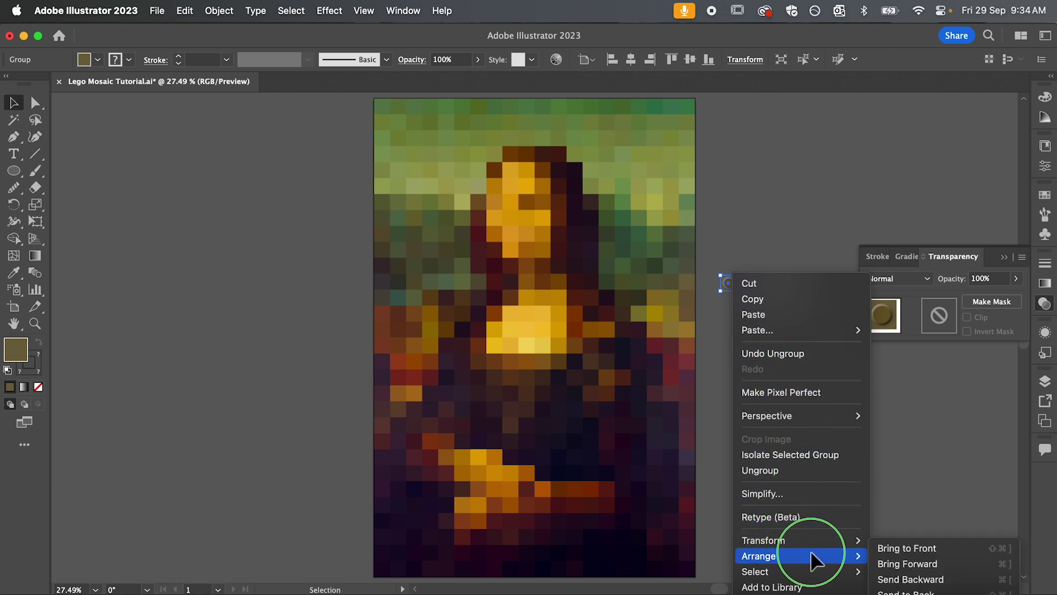
left_click(883, 549)
left_click(759, 274)
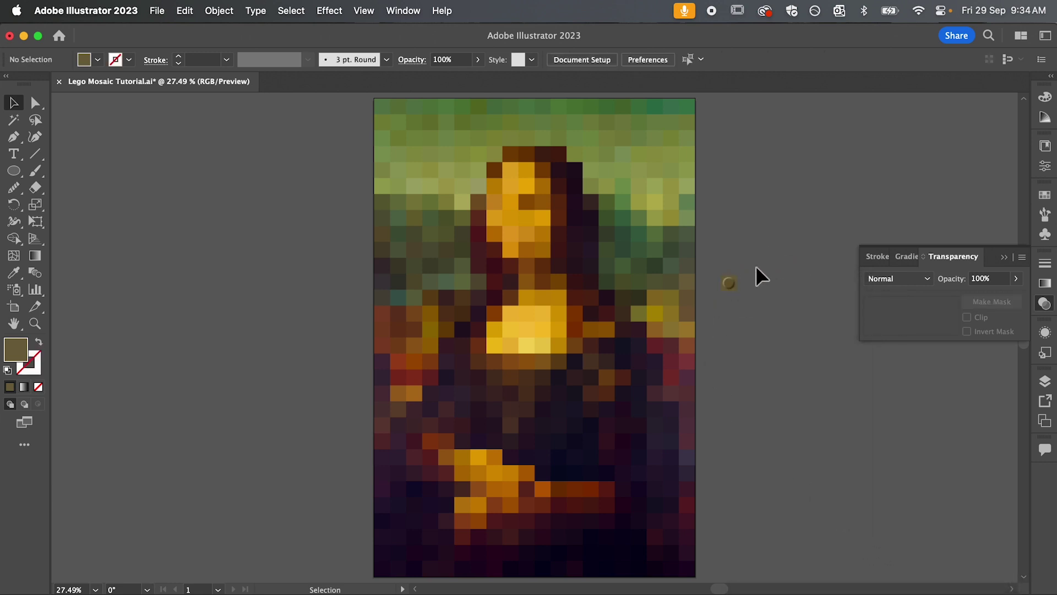
Step: Select the stud with all mosaic tiles and run the replaceItems script on them
left_click_drag(774, 243, 654, 338)
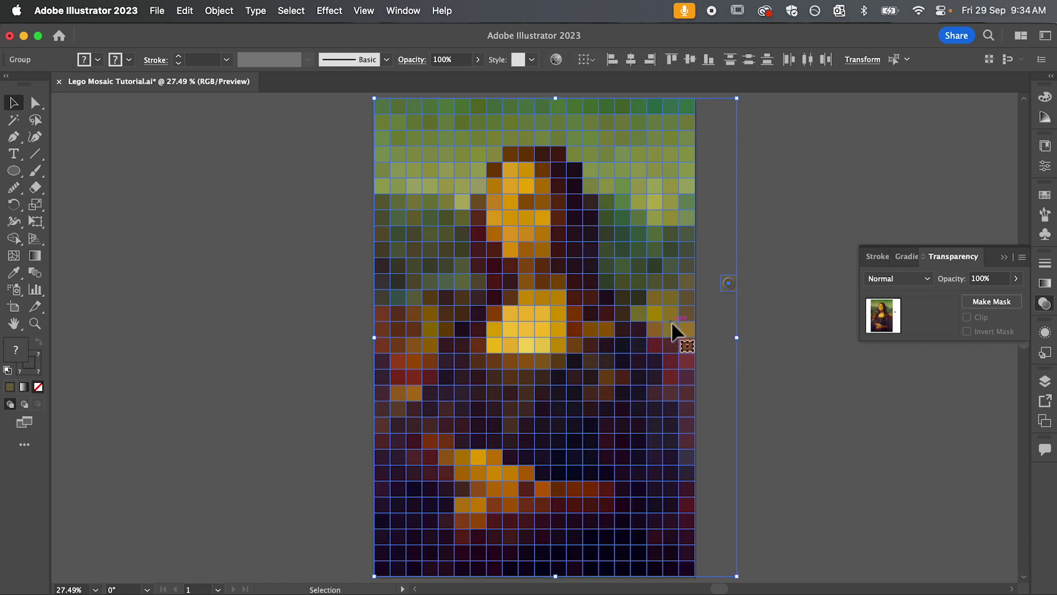
left_click(158, 11)
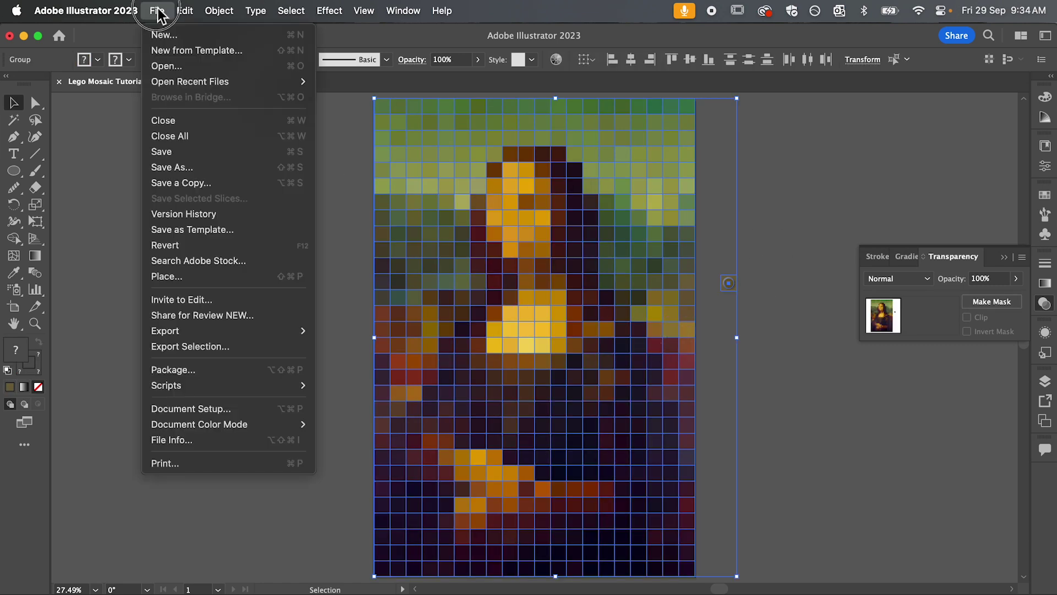
mouse_move(255, 389)
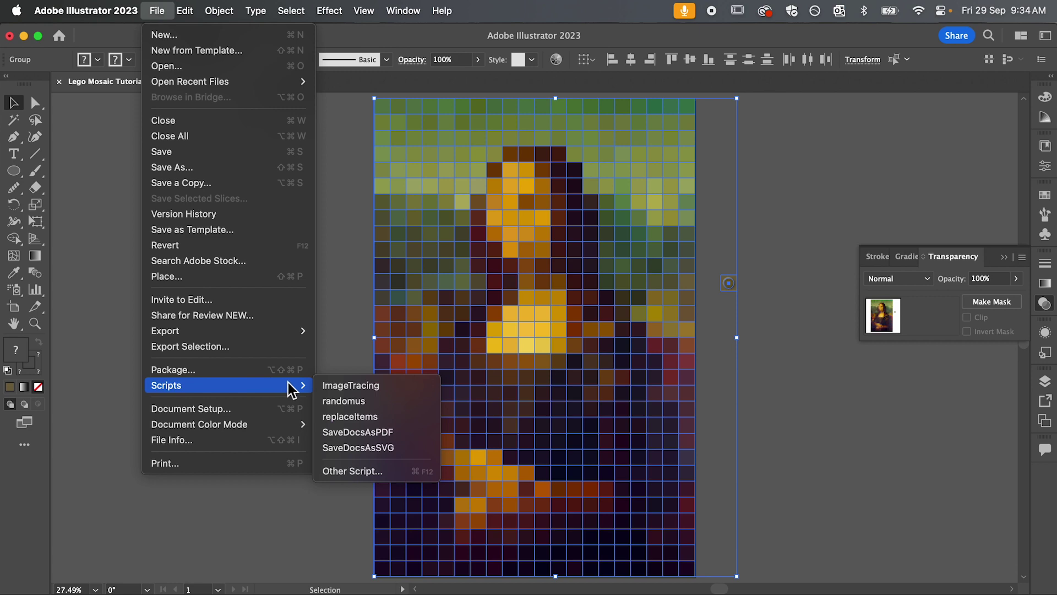
left_click(381, 422)
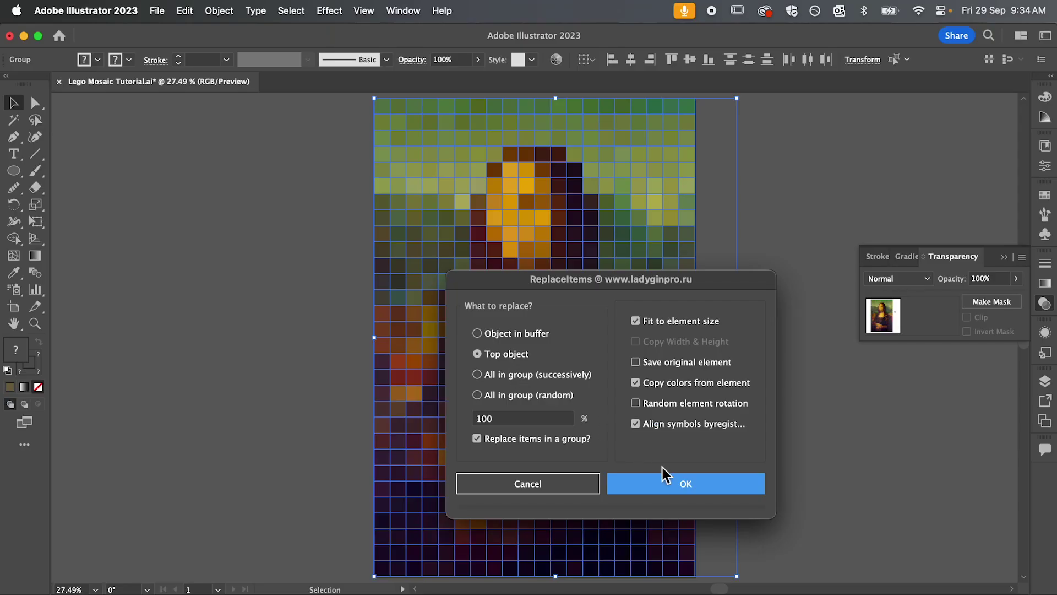
left_click(678, 491)
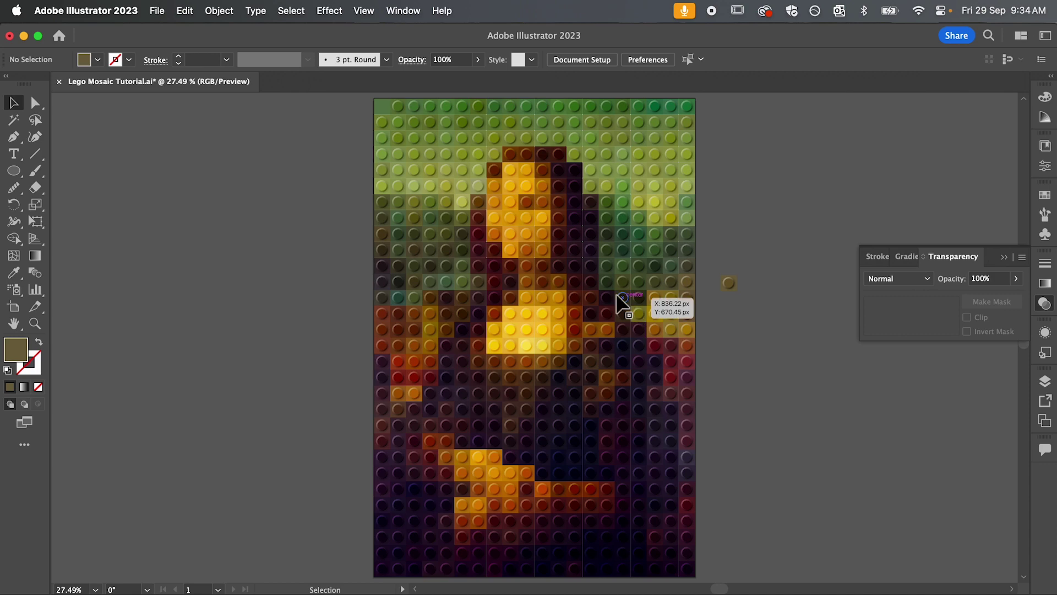
Step: Zoom in to inspect the Lego studs, then zoom back out to the whole mosaic
key("z")
left_click_drag(590, 298, 748, 186)
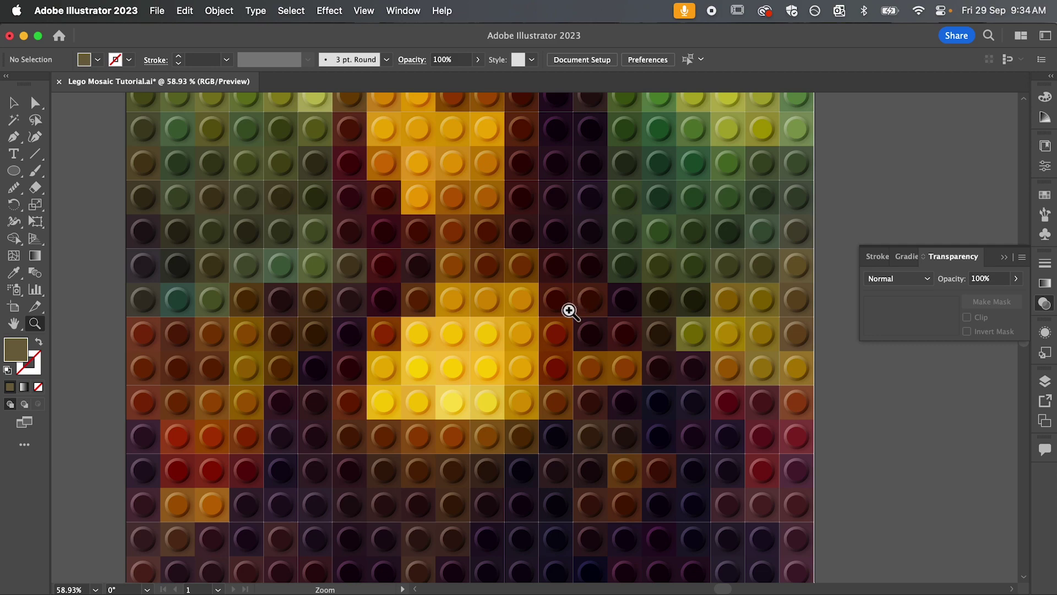
key("super+0")
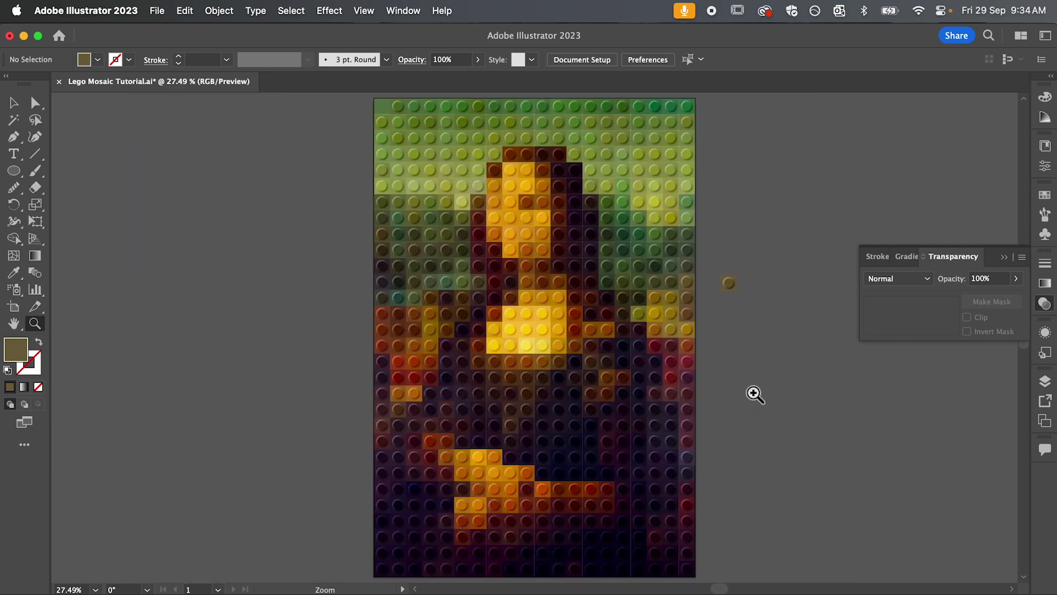